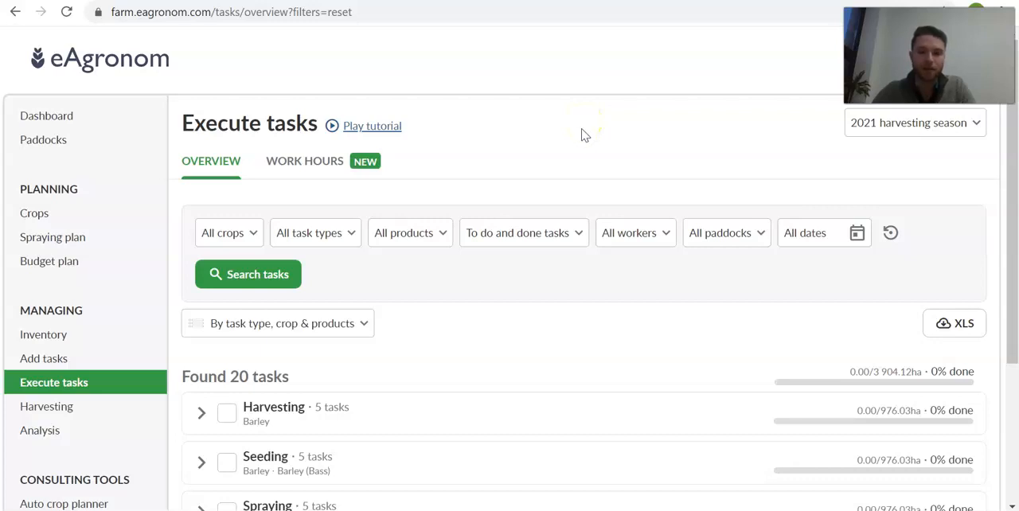
click(574, 133)
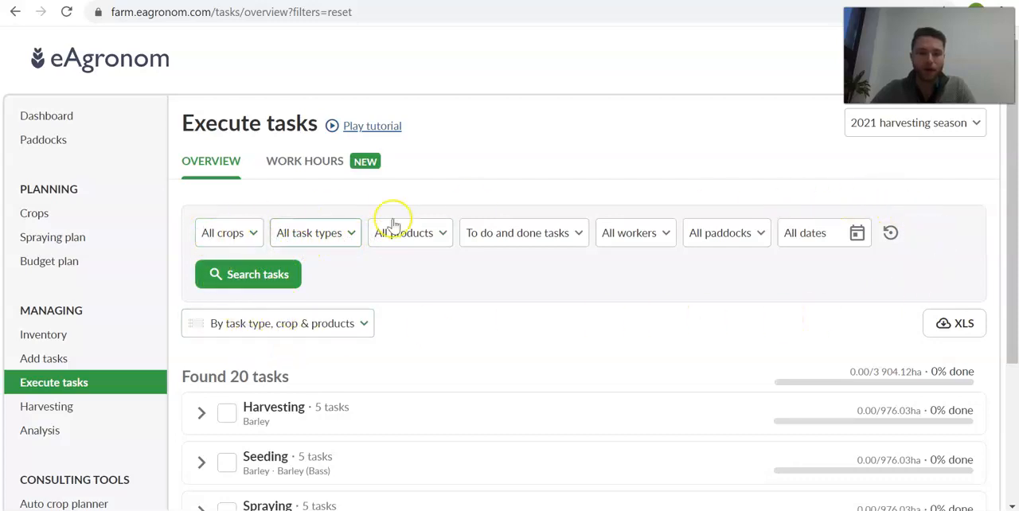
scroll(526, 239, down, 2)
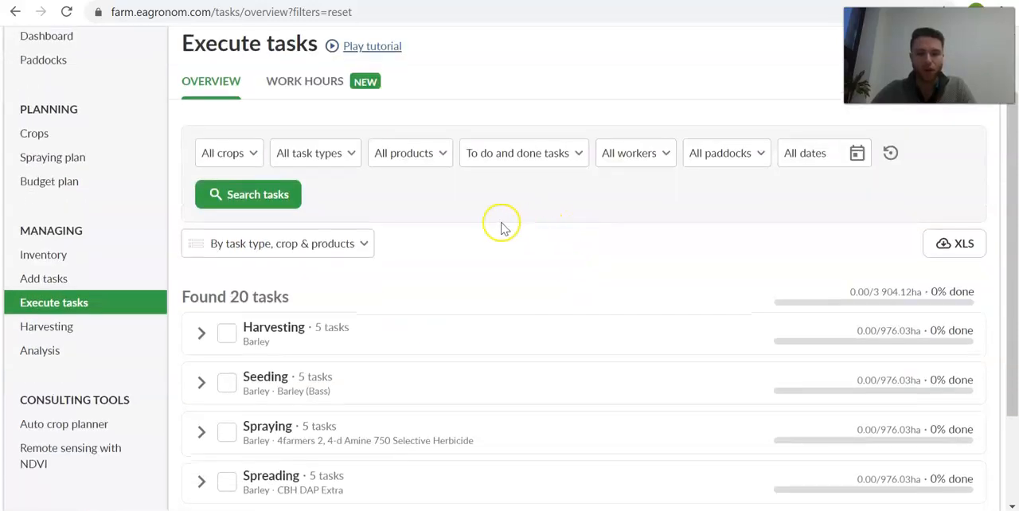
scroll(325, 242, up, 2)
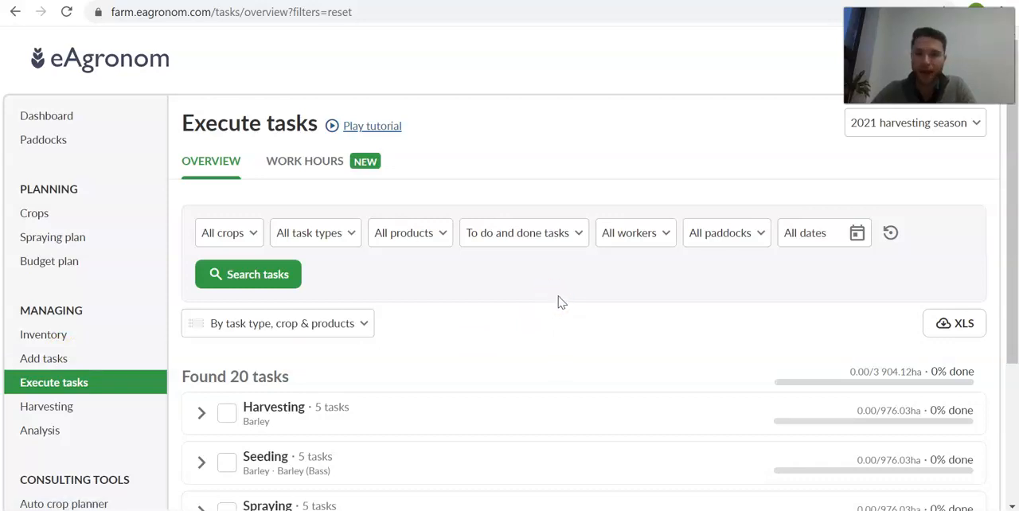
scroll(558, 300, down, 1)
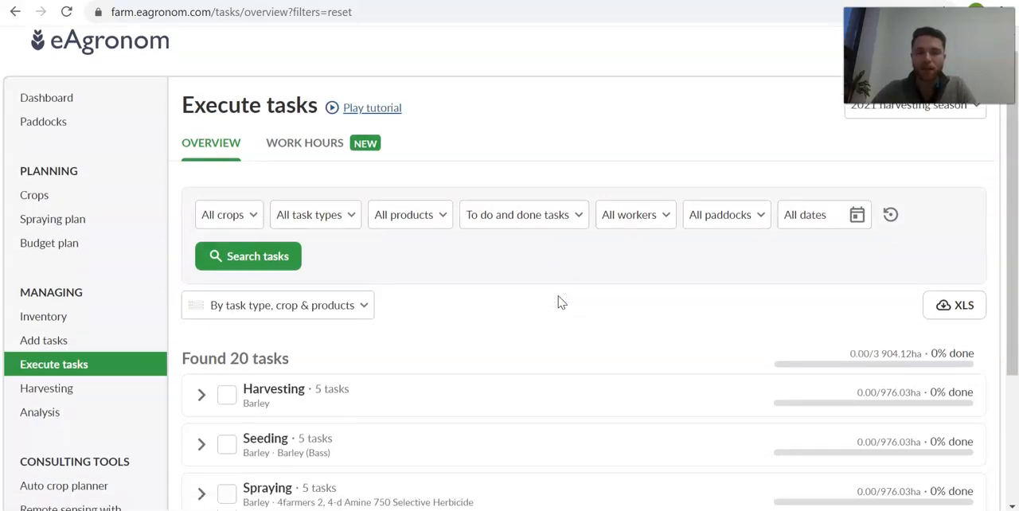
scroll(562, 299, up, 1)
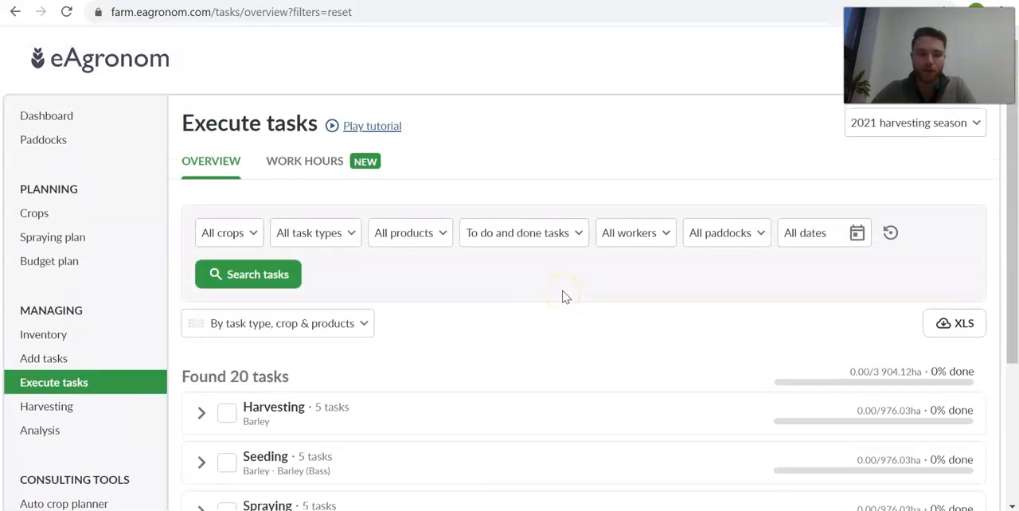
- Filter the task overview by the Wheat crop and run the task search
click(239, 235)
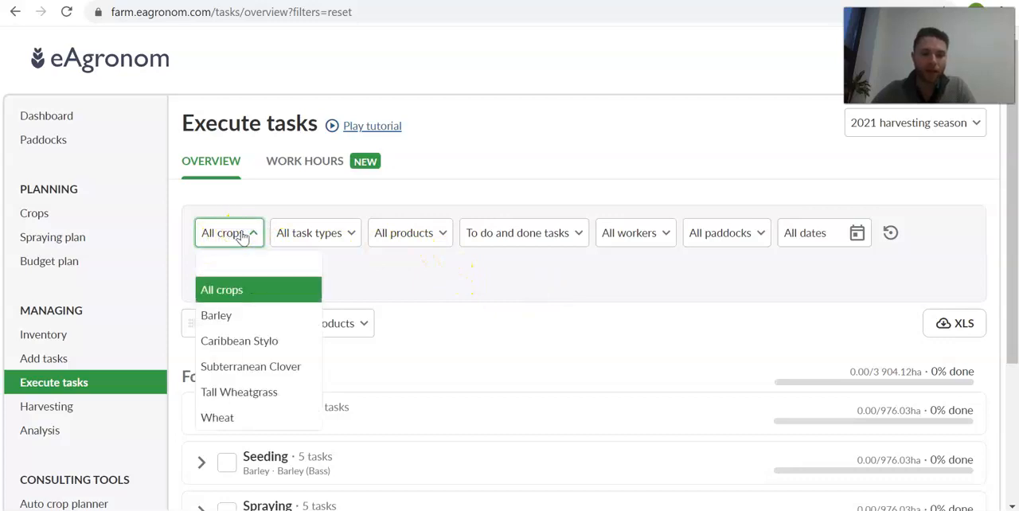
click(238, 233)
scroll(462, 286, down, 3)
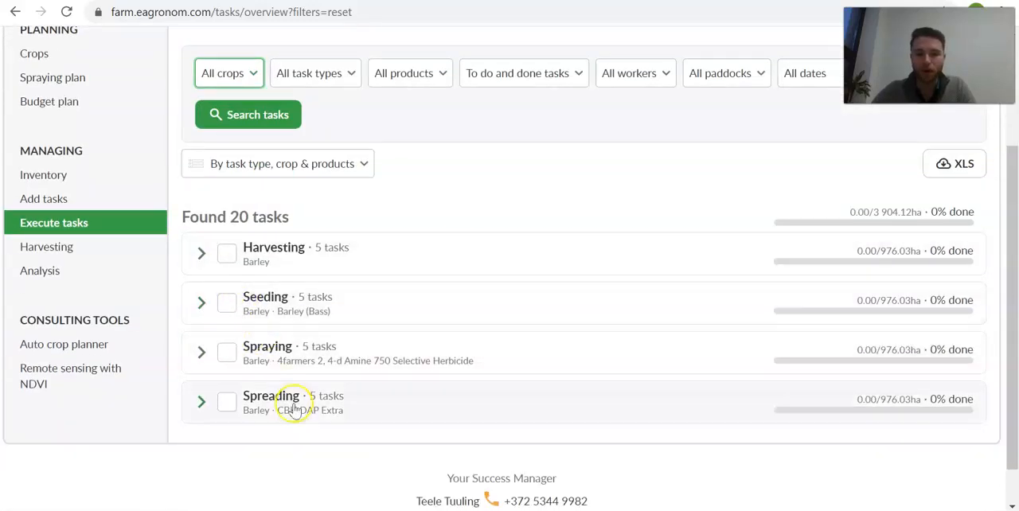
scroll(478, 343, up, 3)
click(247, 234)
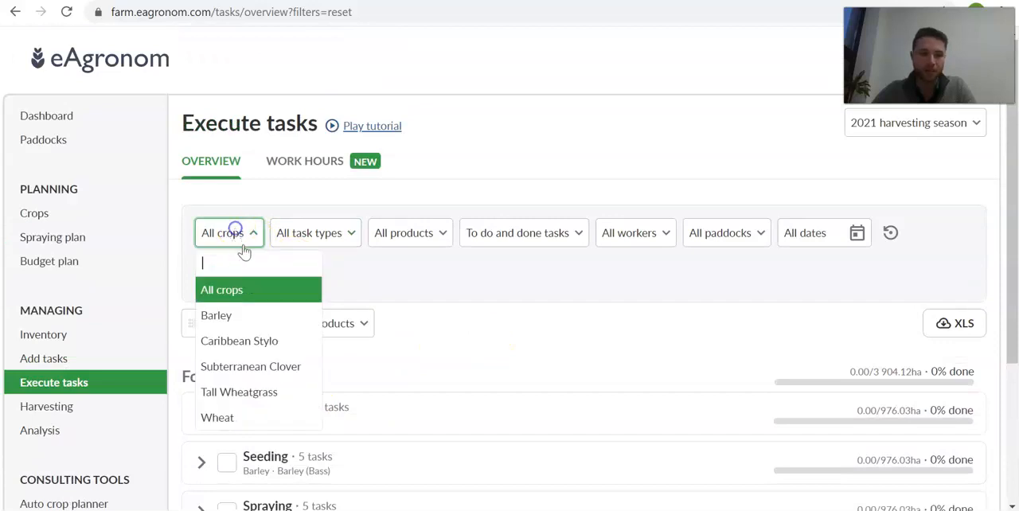
click(238, 417)
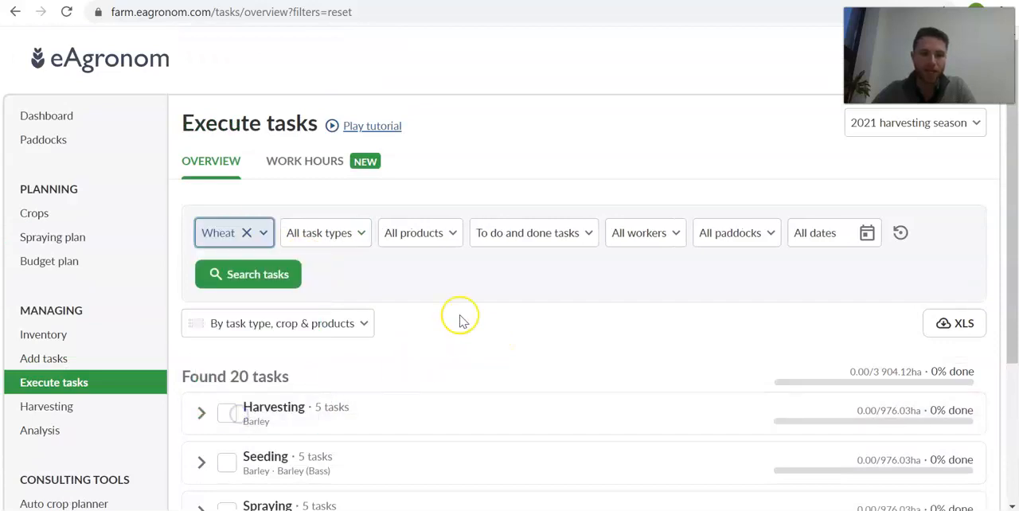
click(266, 275)
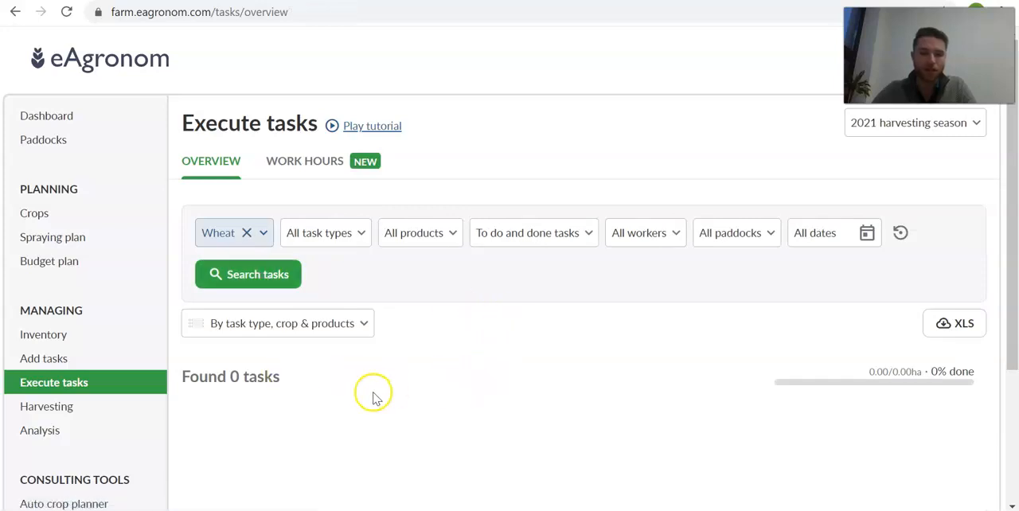
- Rerun the task search without the Wheat crop filter and view the task type filter options
click(247, 235)
click(263, 280)
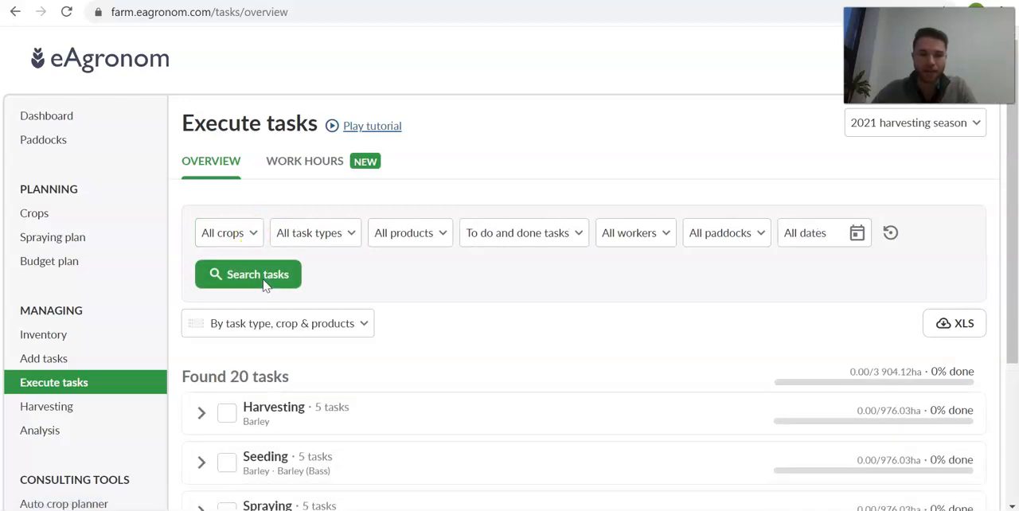
scroll(316, 280, down, 2)
scroll(420, 438, up, 1)
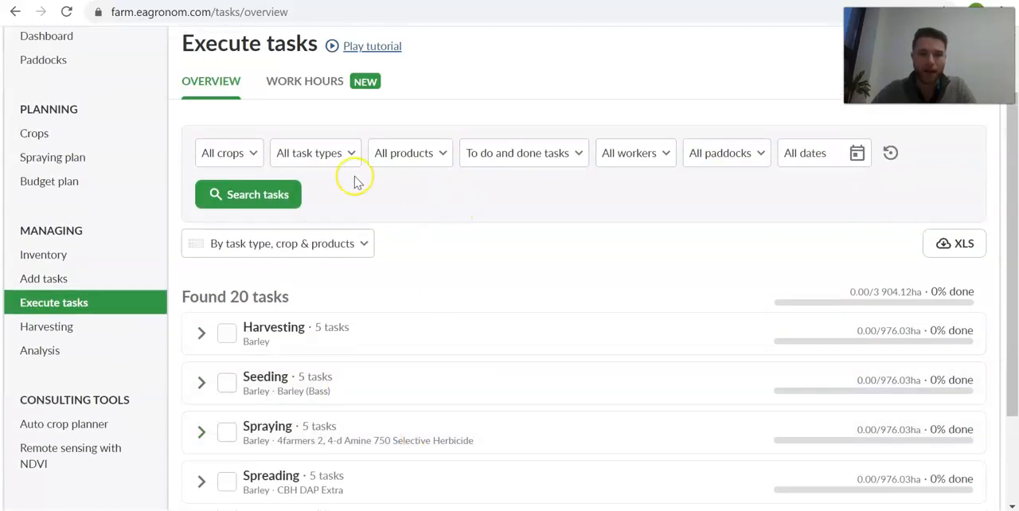
click(313, 154)
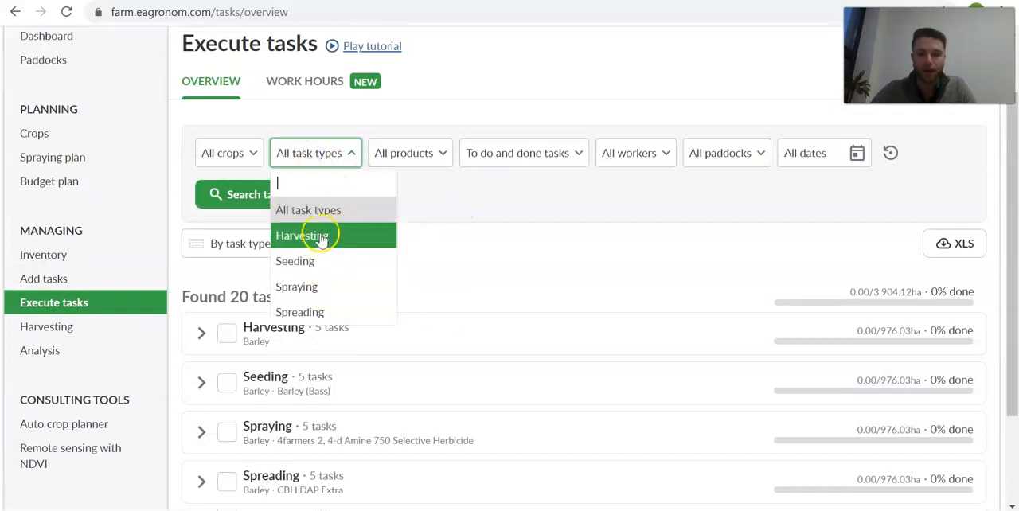
click(499, 241)
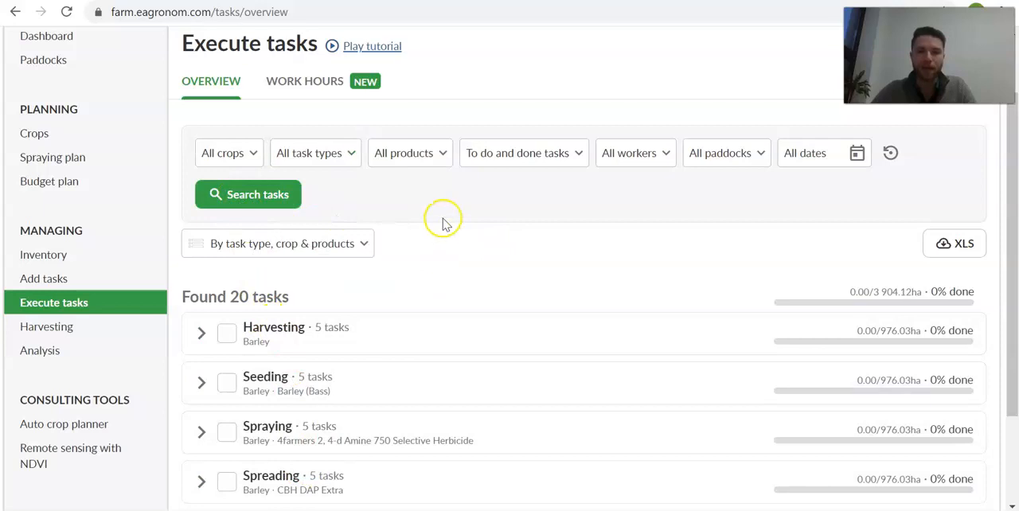
- Filter the tasks by the product 4farmers 2, 4-d Amine 750 Selective Herbicide and run the search
click(420, 144)
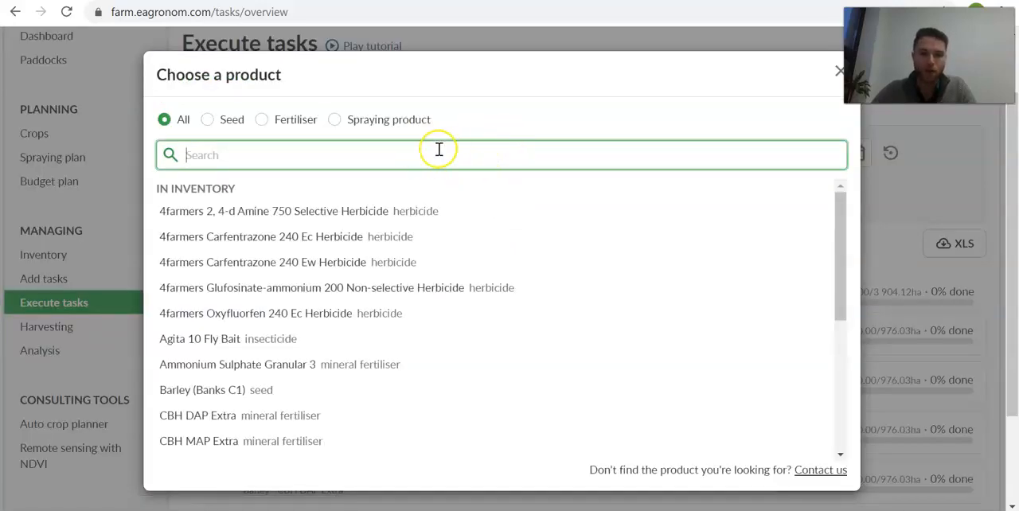
scroll(413, 278, down, 4)
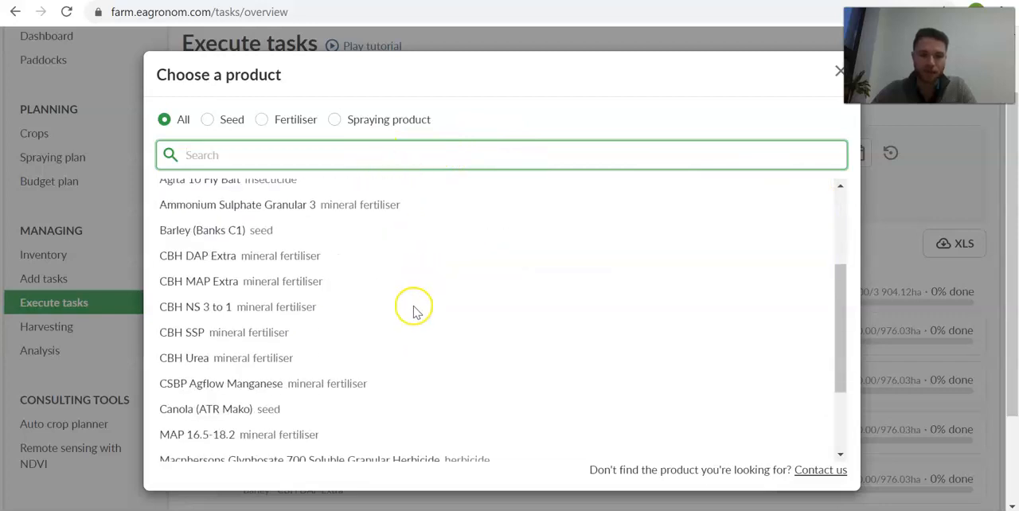
scroll(415, 311, up, 5)
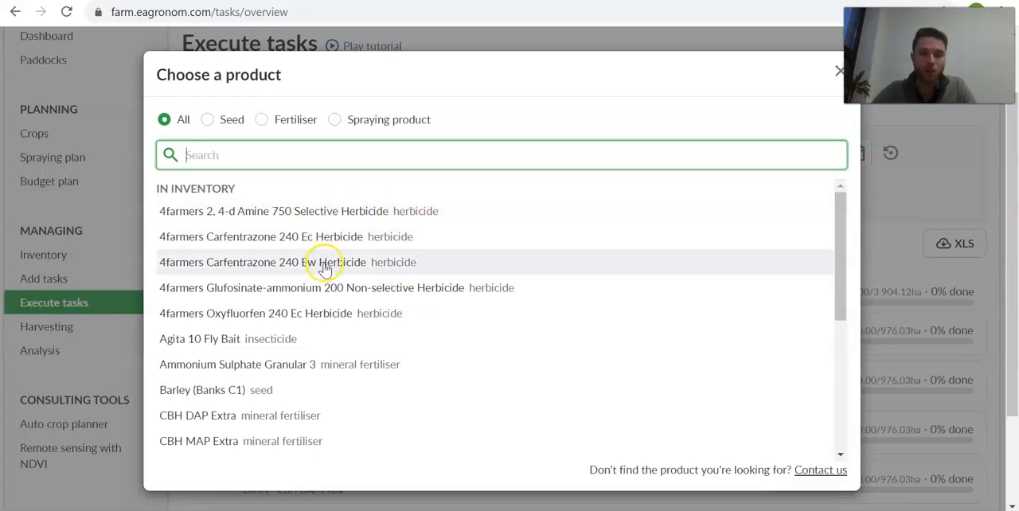
scroll(370, 319, down, 3)
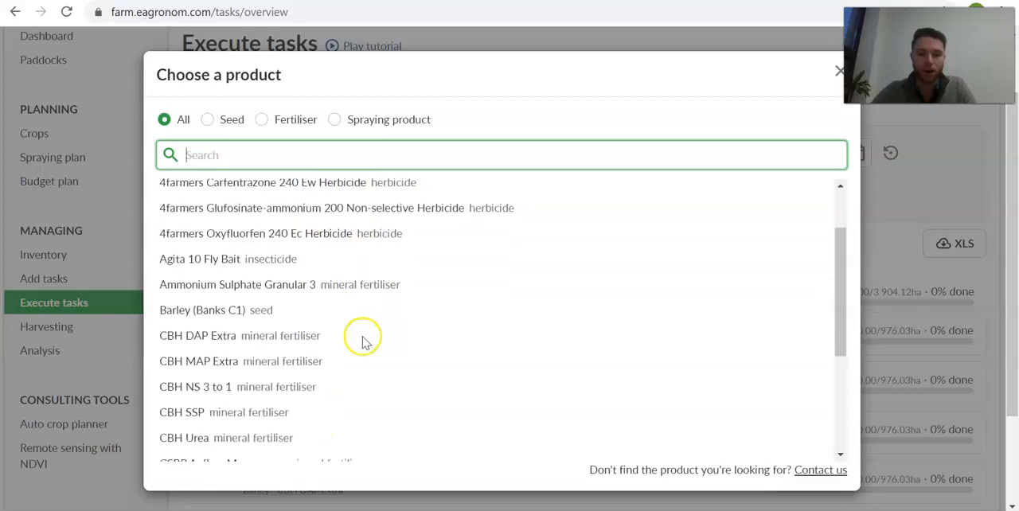
scroll(362, 347, up, 3)
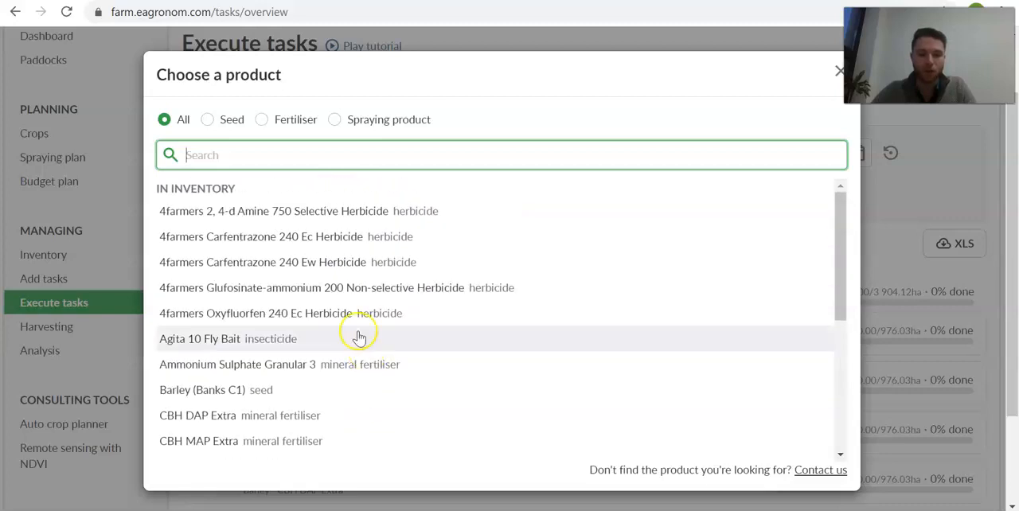
click(295, 221)
click(235, 230)
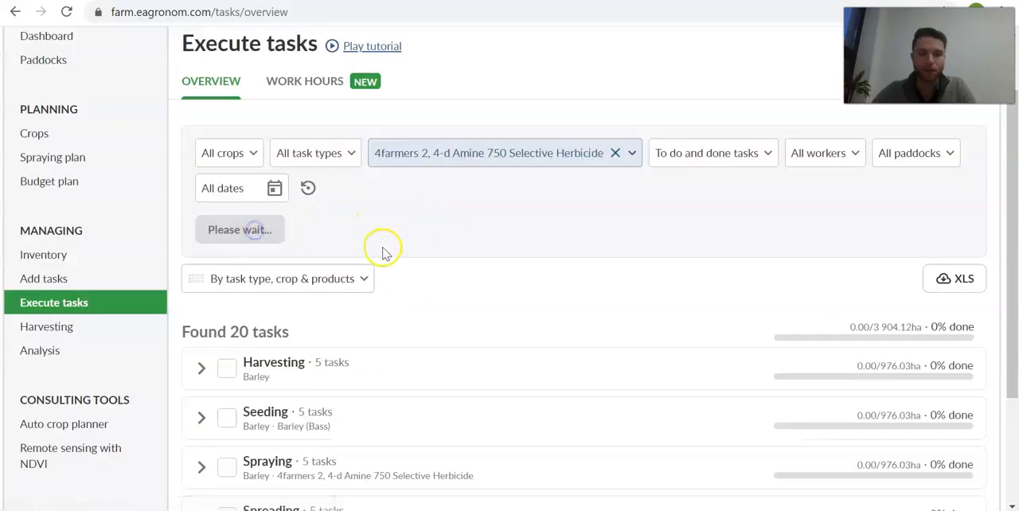
scroll(387, 250, down, 3)
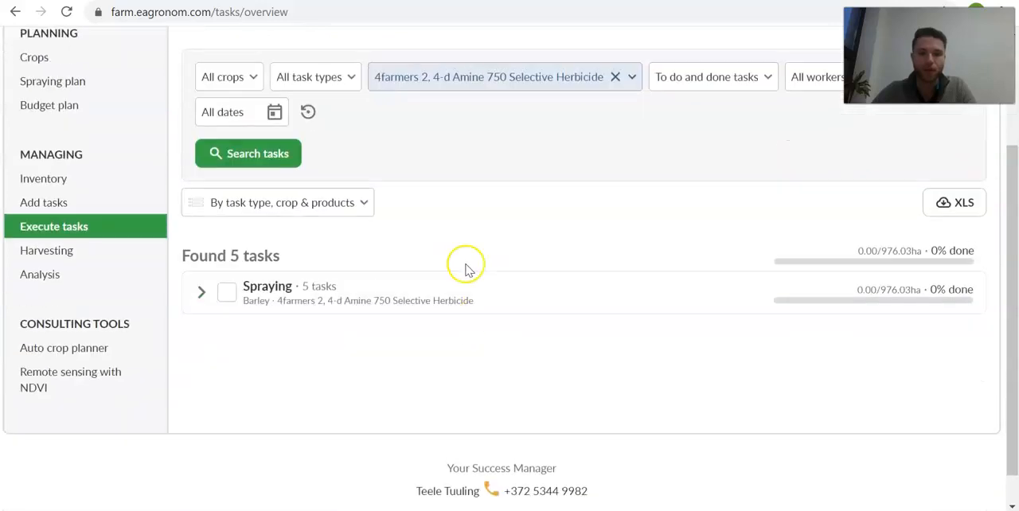
scroll(453, 200, up, 1)
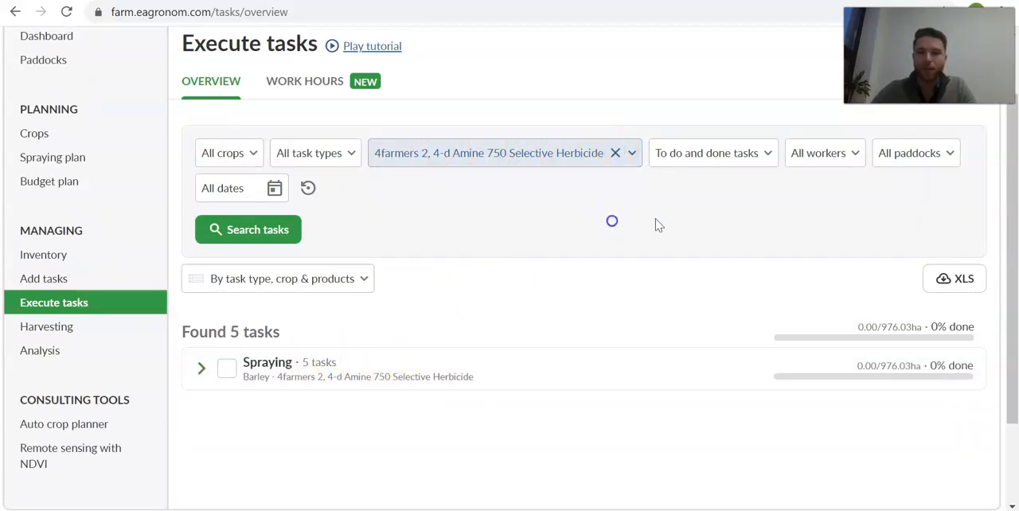
- Reset all the task filters so the overview covers every task again
scroll(691, 242, up, 1)
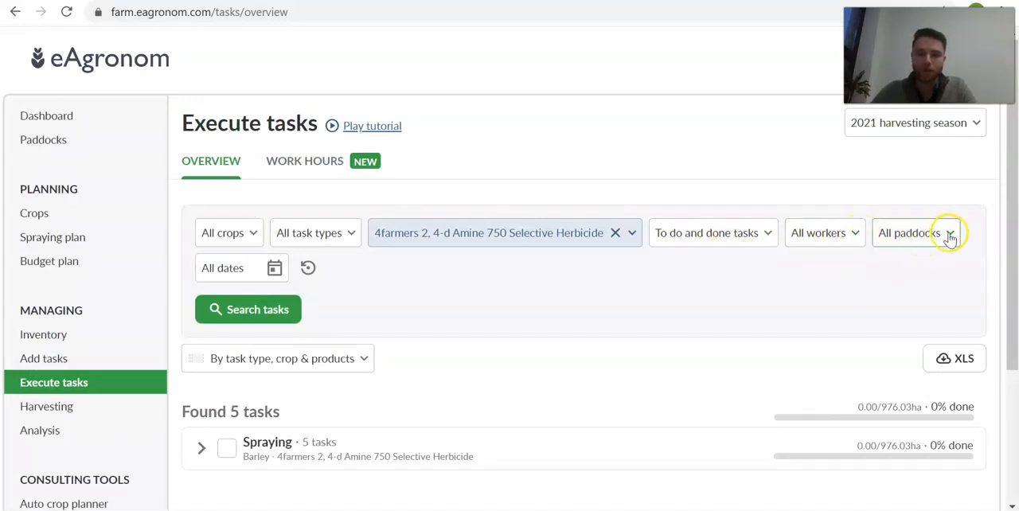
click(774, 280)
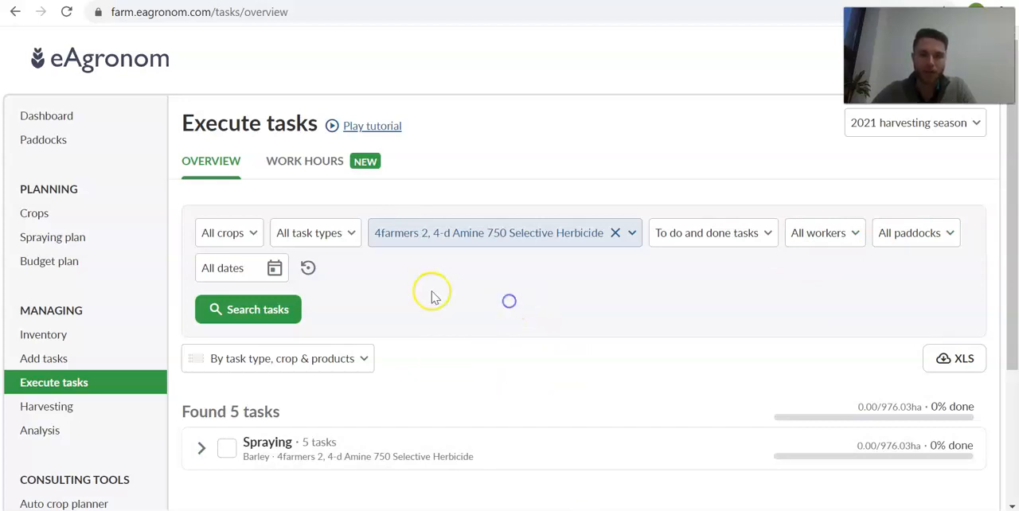
click(309, 269)
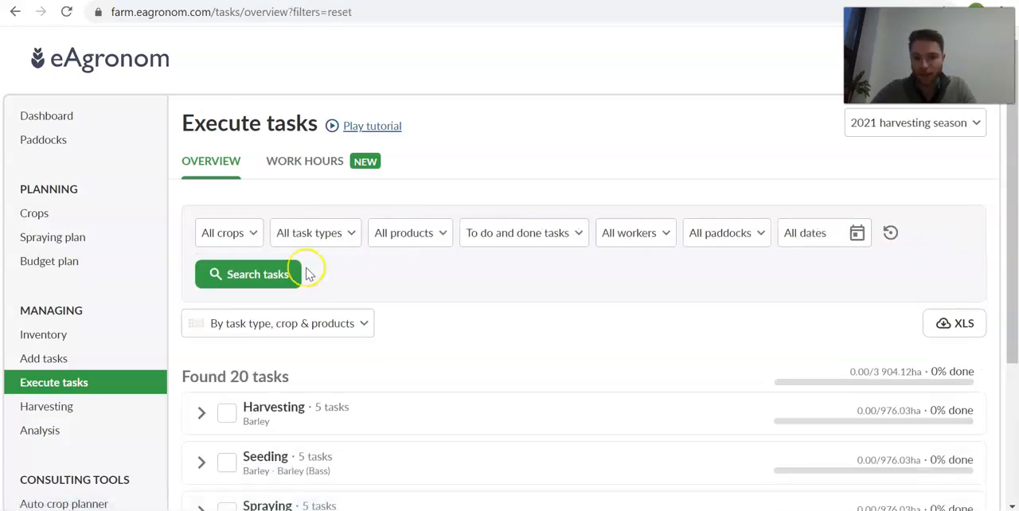
scroll(364, 279, down, 2)
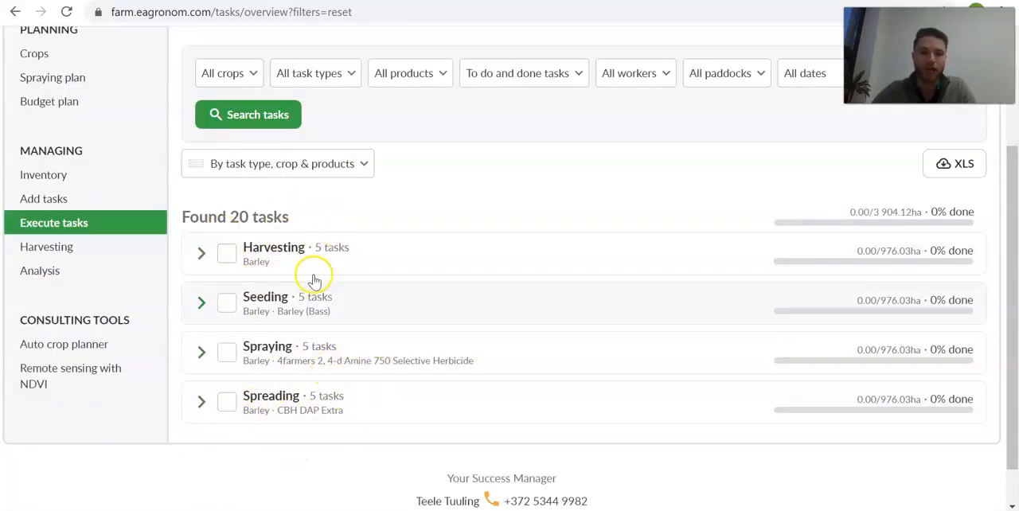
scroll(312, 443, up, 2)
click(637, 271)
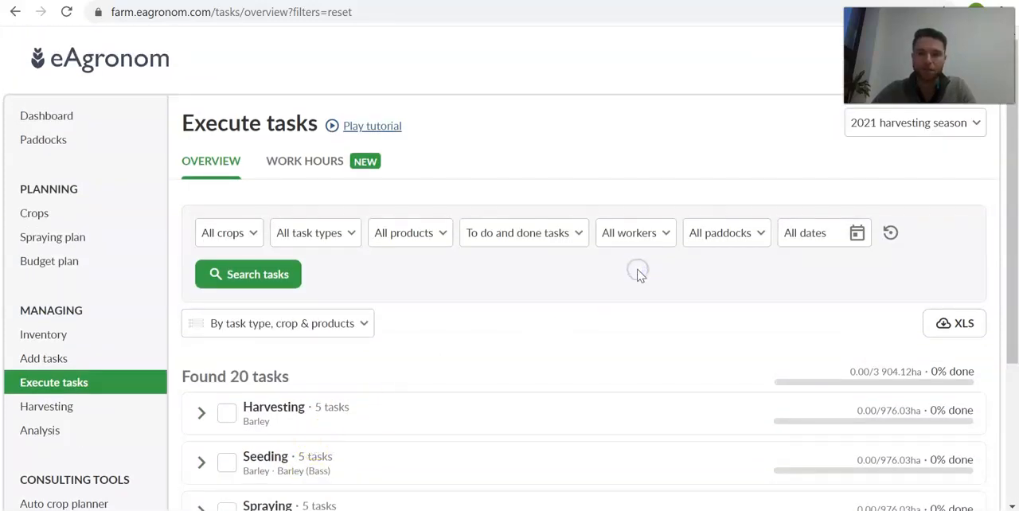
- Expand the Spraying task group and look over its individual paddock tasks
scroll(638, 270, down, 2)
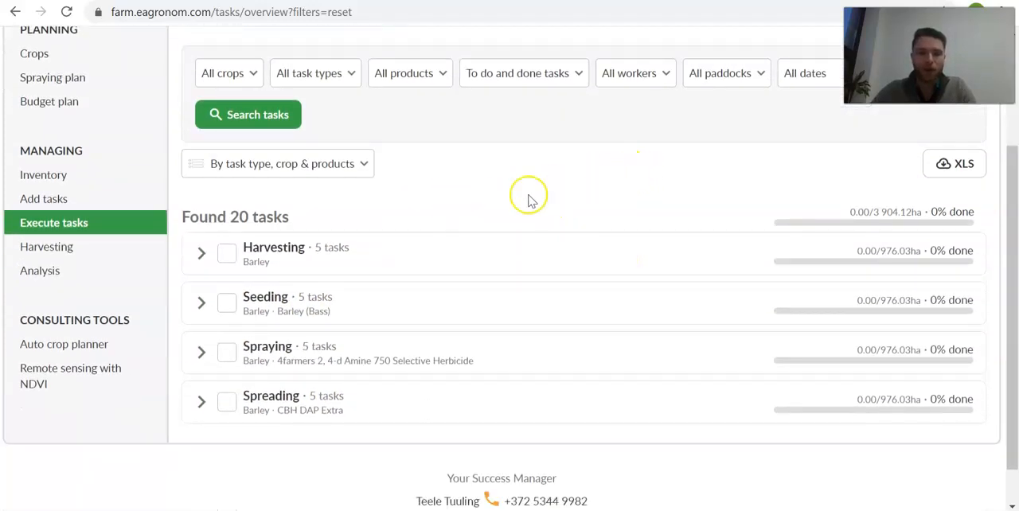
click(202, 352)
scroll(262, 346, down, 2)
scroll(312, 233, down, 1)
scroll(284, 141, up, 1)
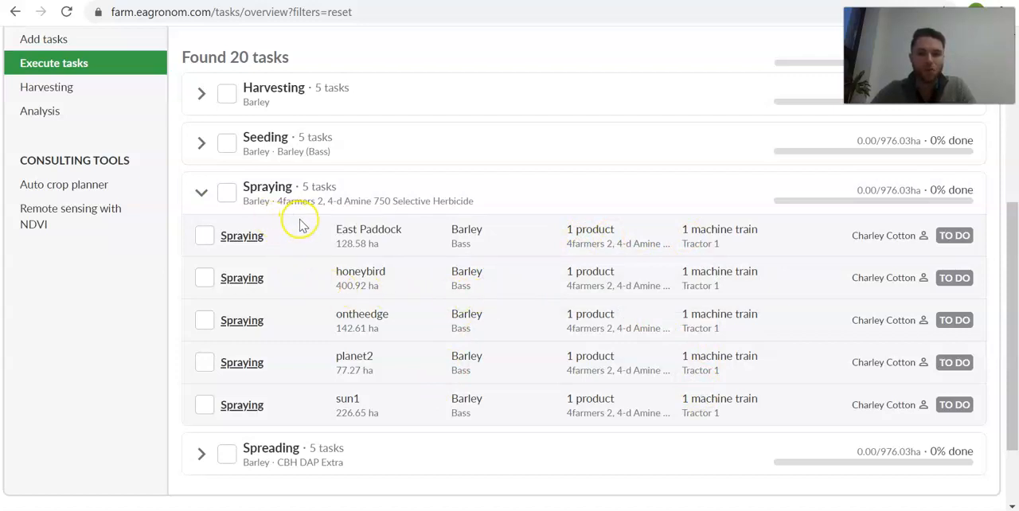
- Select the East Paddock spraying task, open it for managing and look over its details and map
click(205, 236)
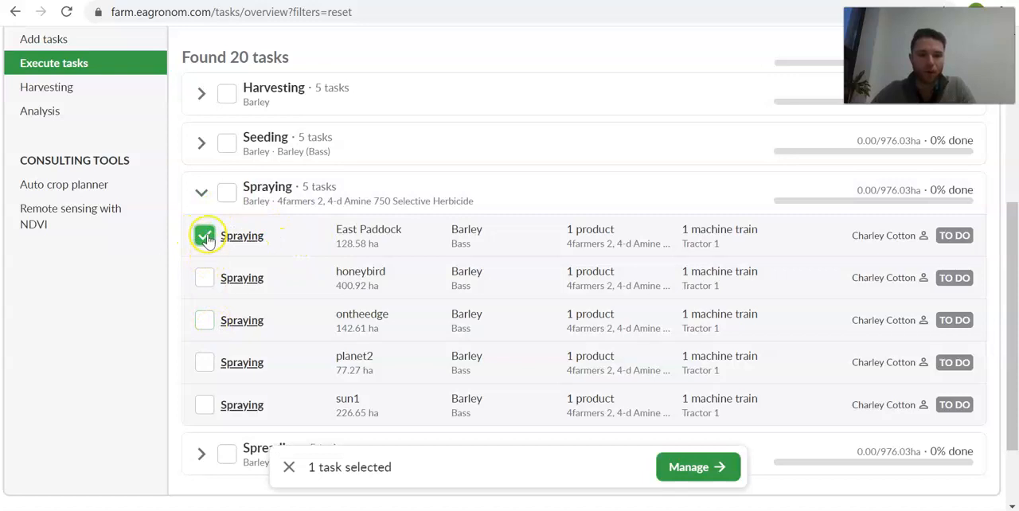
click(711, 467)
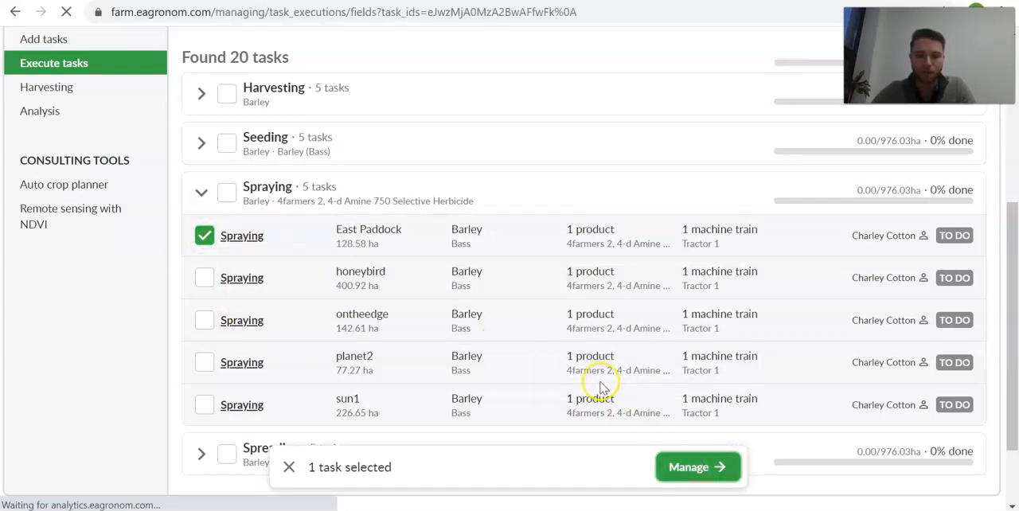
scroll(539, 364, down, 3)
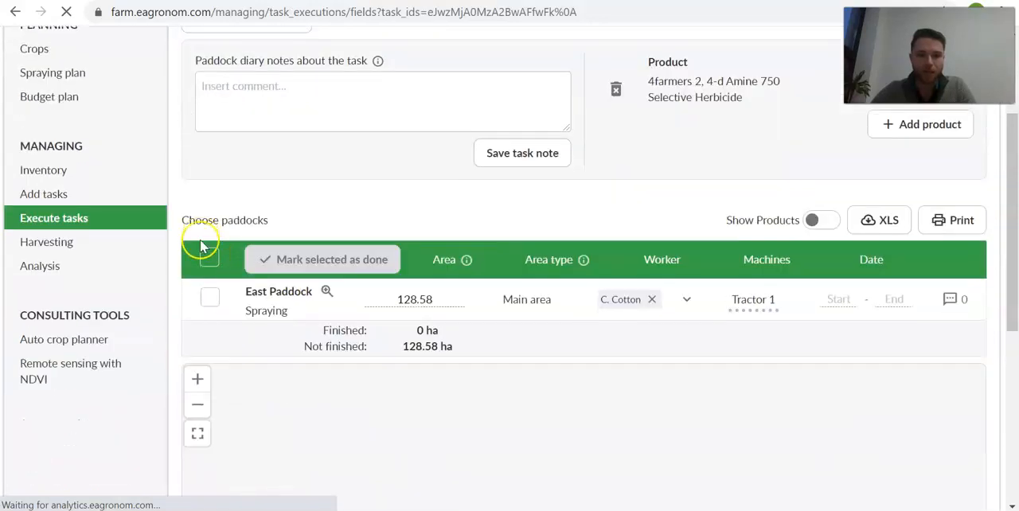
scroll(174, 217, down, 1)
scroll(170, 223, down, 1)
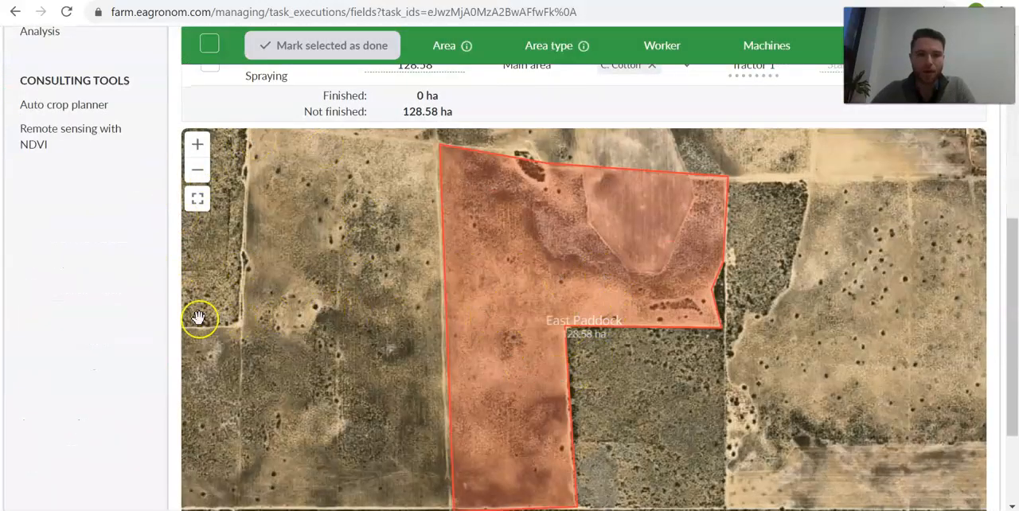
scroll(146, 331, up, 2)
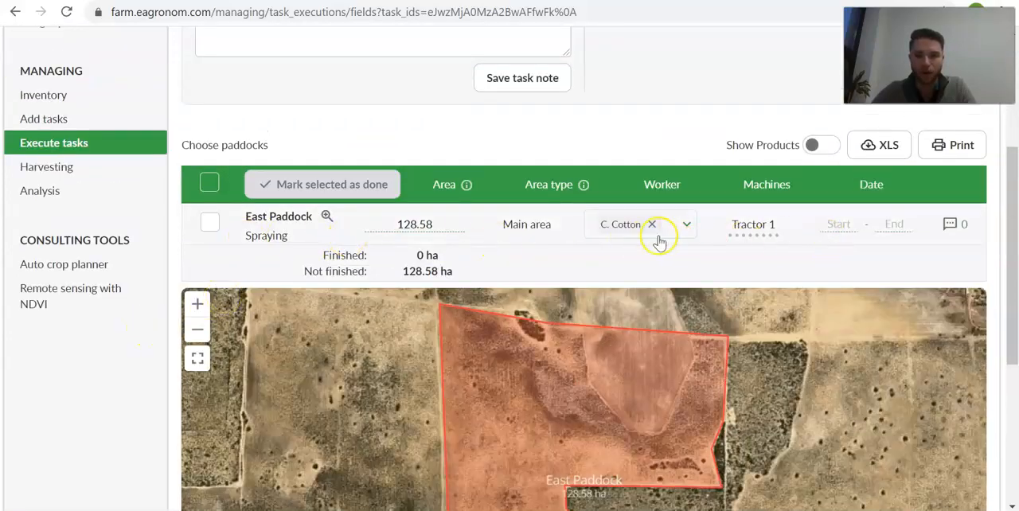
scroll(358, 233, down, 1)
scroll(359, 236, up, 4)
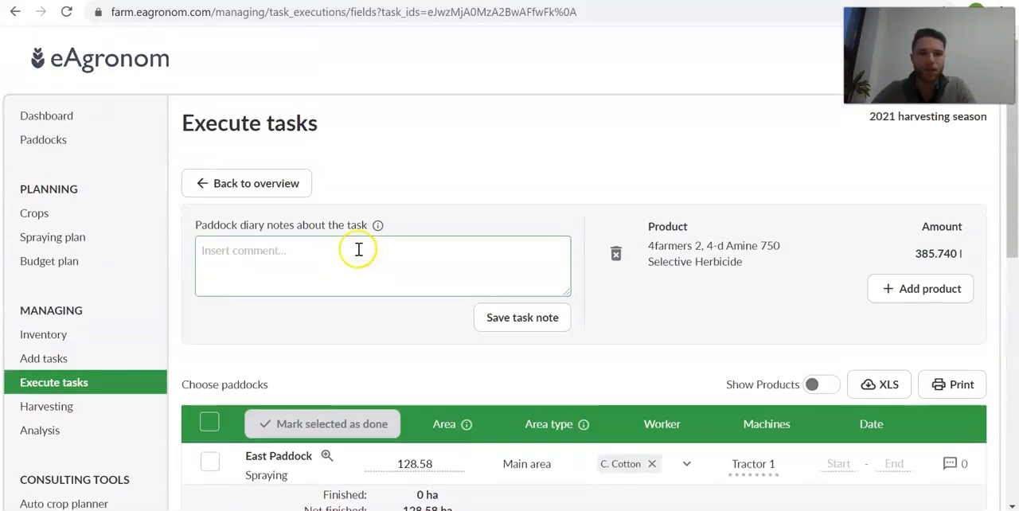
- Return to the task overview, select all tasks in the Spraying group and open them together for managing
click(271, 191)
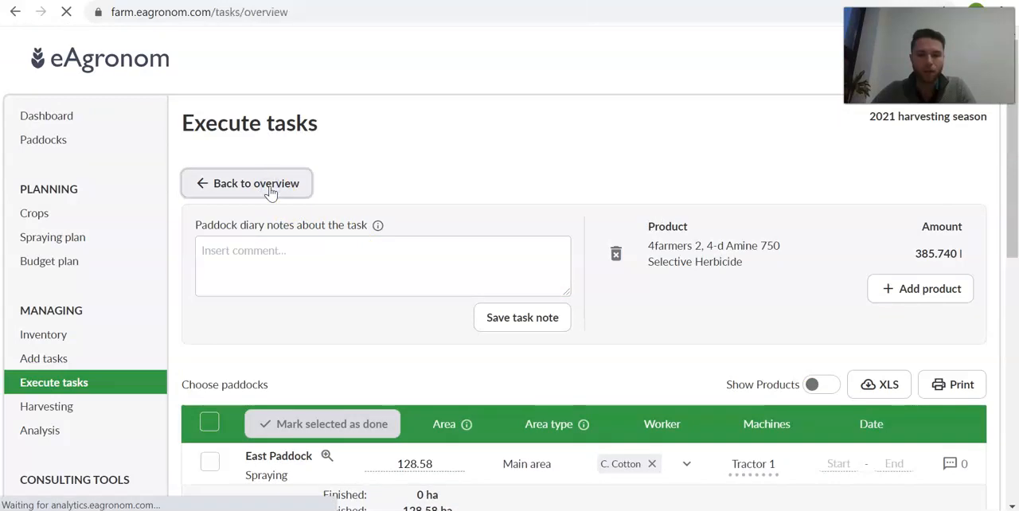
scroll(187, 318, down, 3)
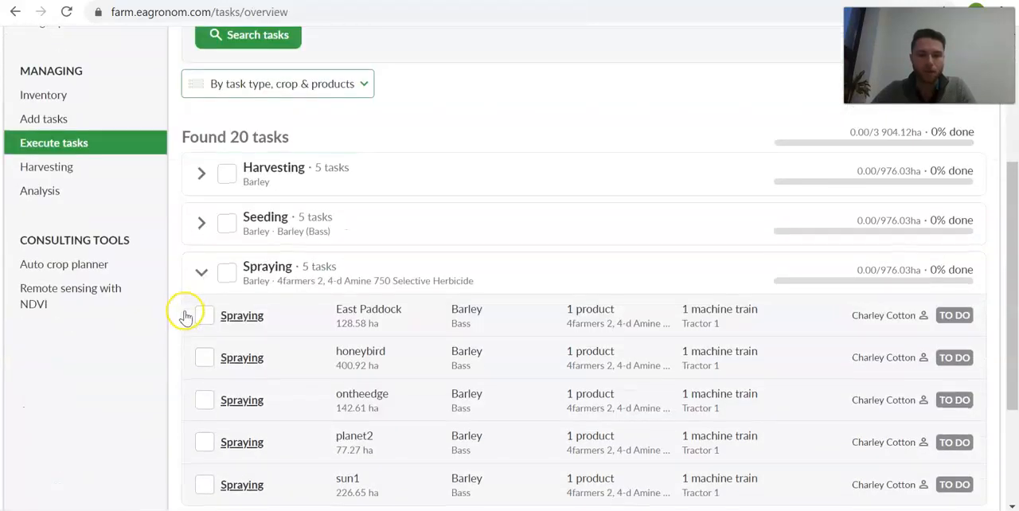
scroll(207, 239, down, 2)
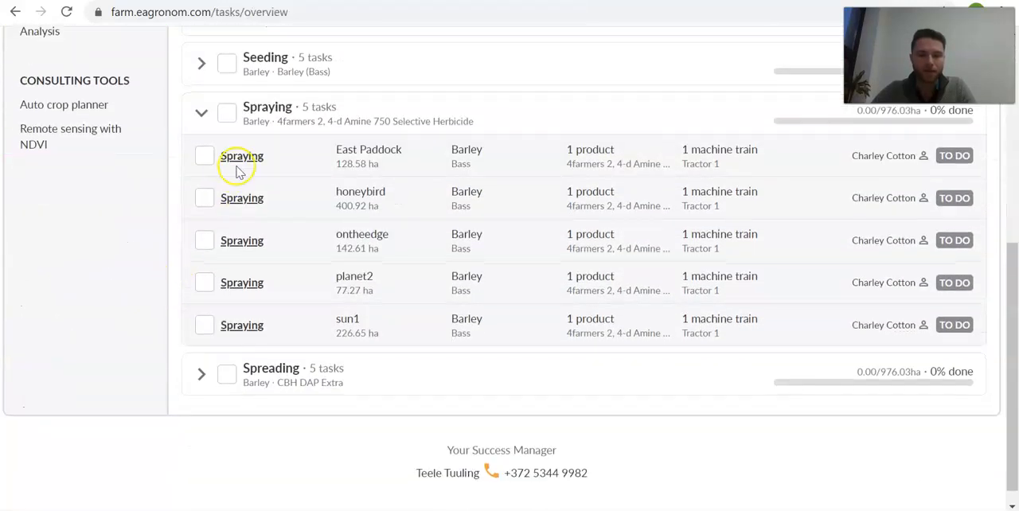
click(226, 112)
click(233, 120)
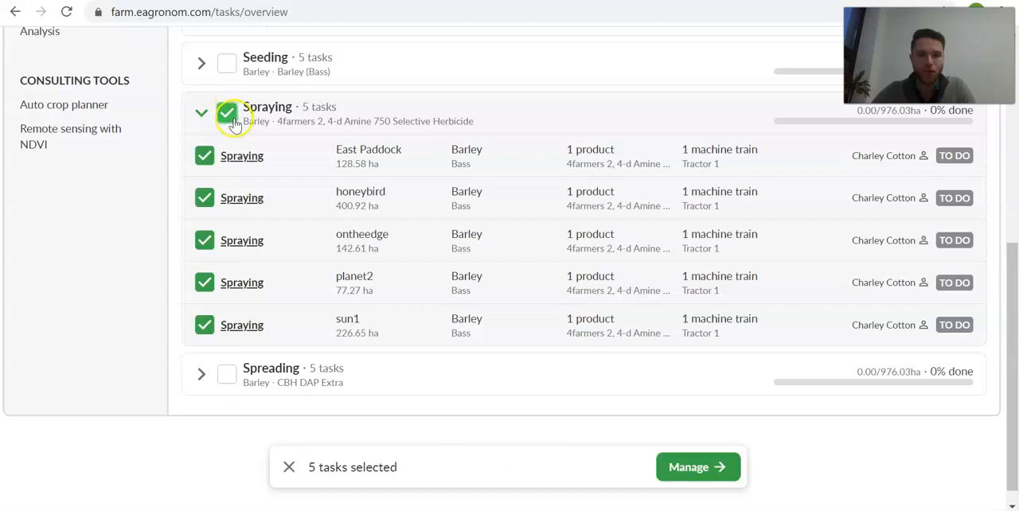
scroll(186, 170, up, 1)
click(695, 467)
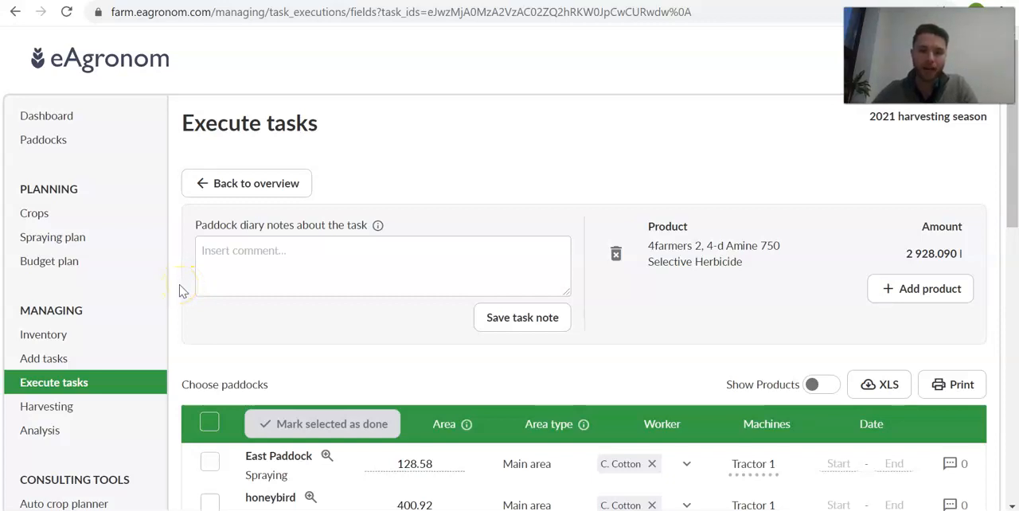
- Look over the paddock diary note field and the product choices for adding another product, leaving both without an entry
click(293, 263)
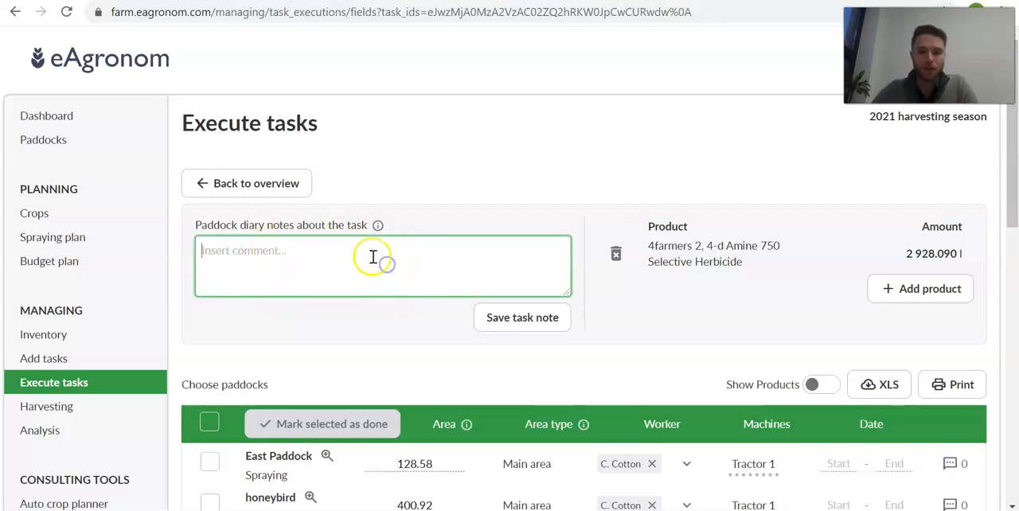
click(343, 352)
click(718, 293)
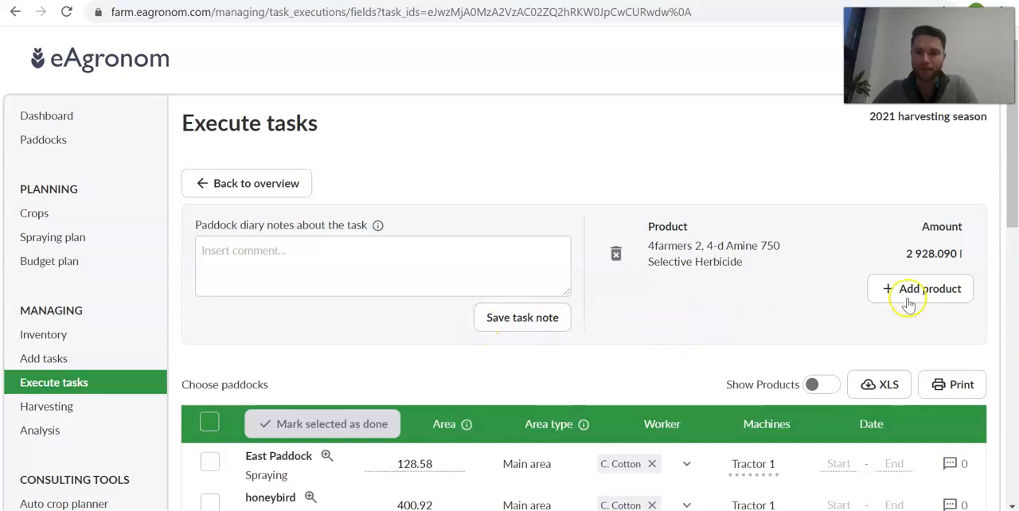
click(931, 289)
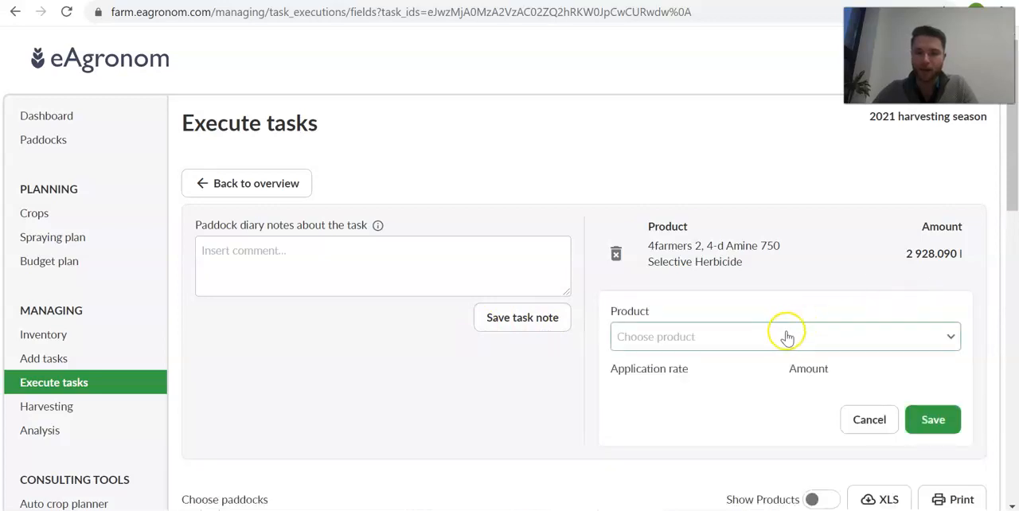
click(763, 345)
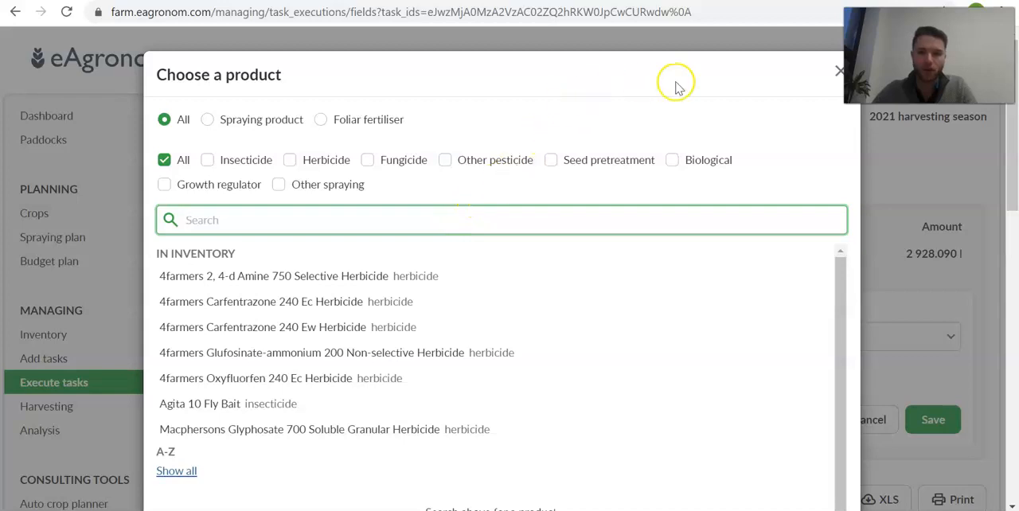
click(838, 73)
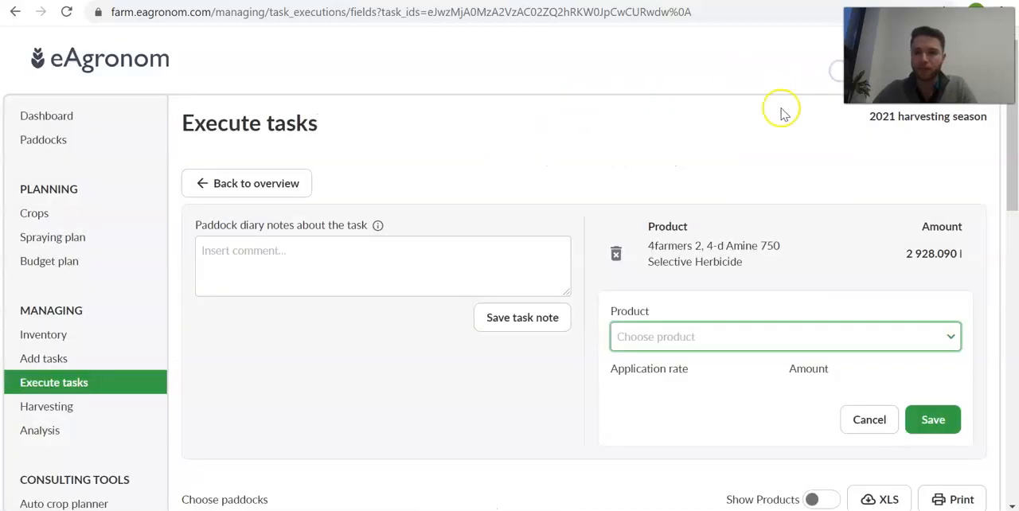
click(869, 422)
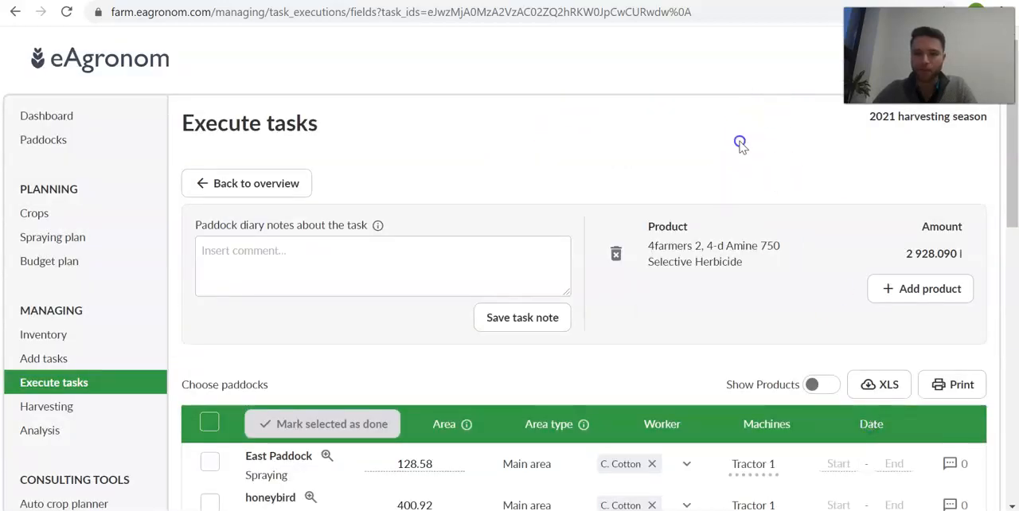
- Examine the paddock table of the spraying tasks, going through the area field of each paddock
scroll(610, 103, down, 3)
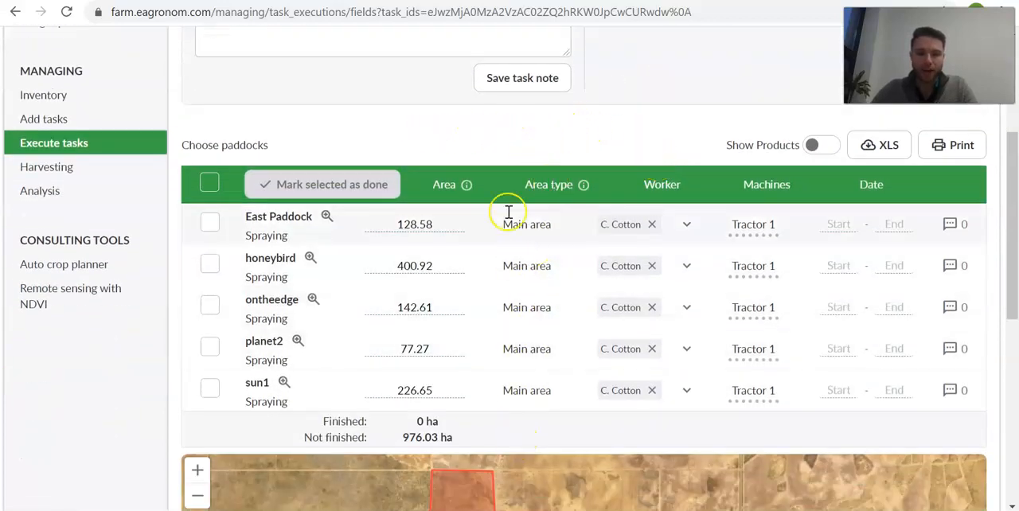
scroll(80, 364, down, 1)
scroll(88, 354, up, 2)
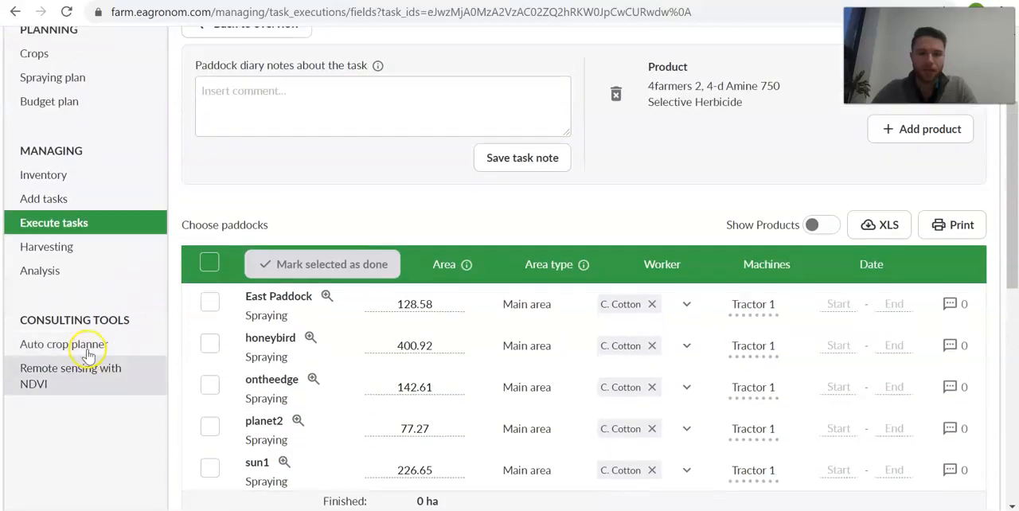
scroll(271, 189, down, 1)
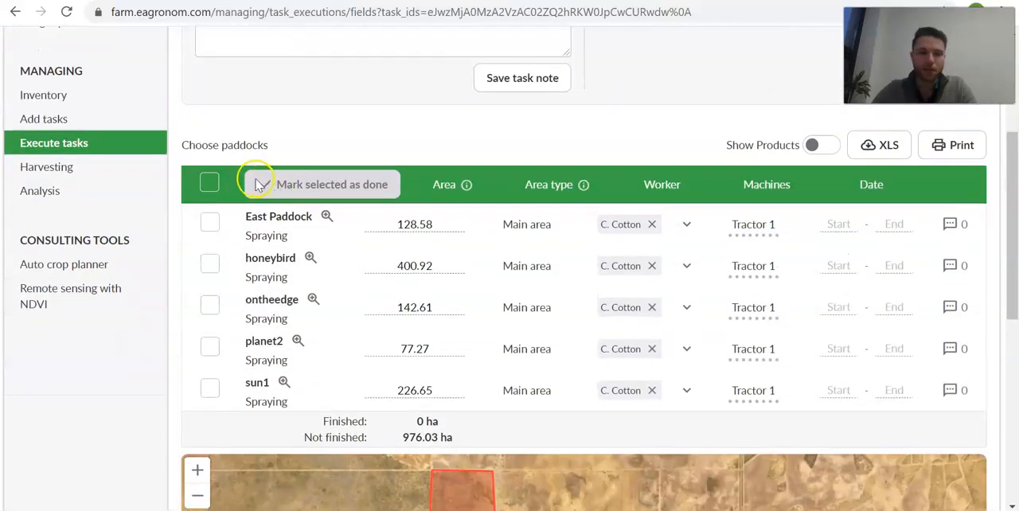
click(404, 226)
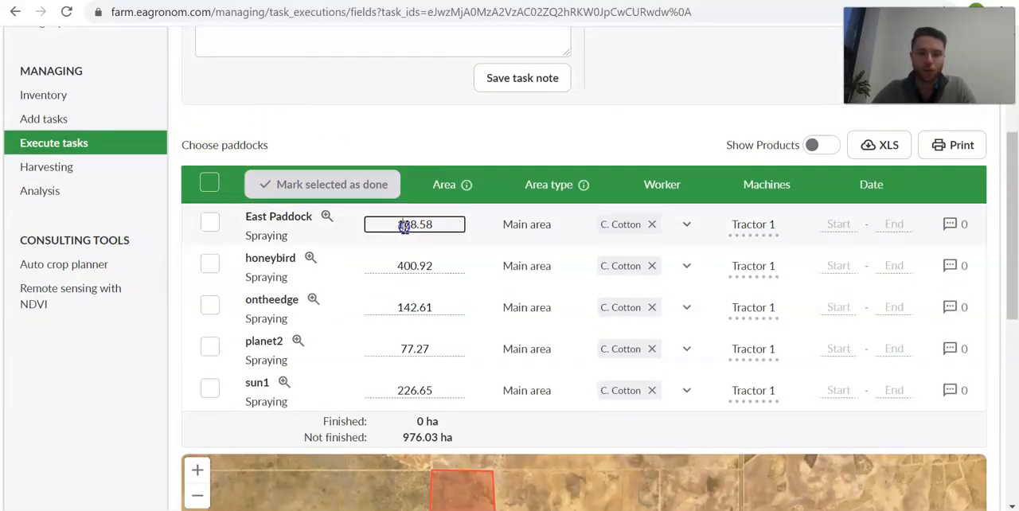
click(410, 266)
click(423, 309)
click(422, 347)
click(430, 388)
scroll(430, 382, up, 3)
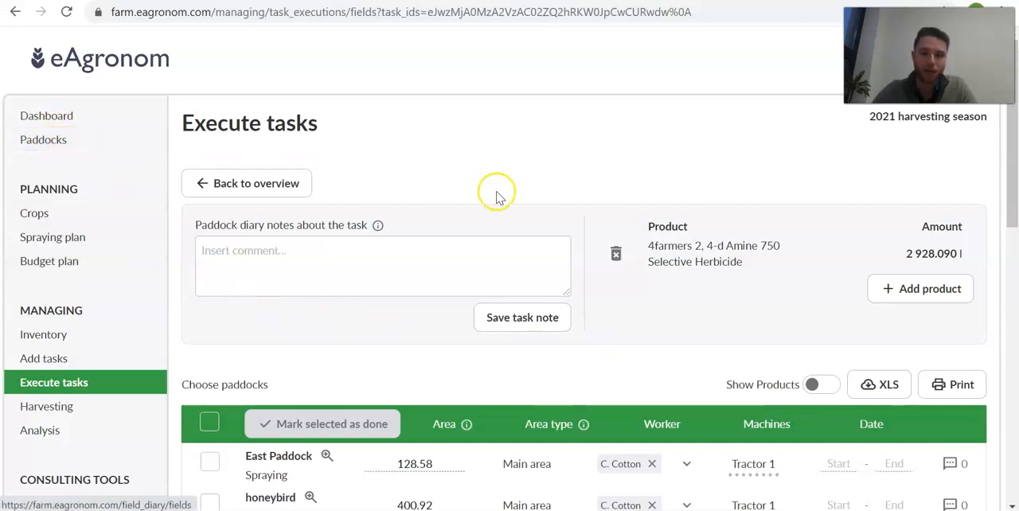
- Read the explanation of the Area column and check the area fields from East Paddock to planet2
scroll(477, 239, down, 2)
mouse_move(467, 267)
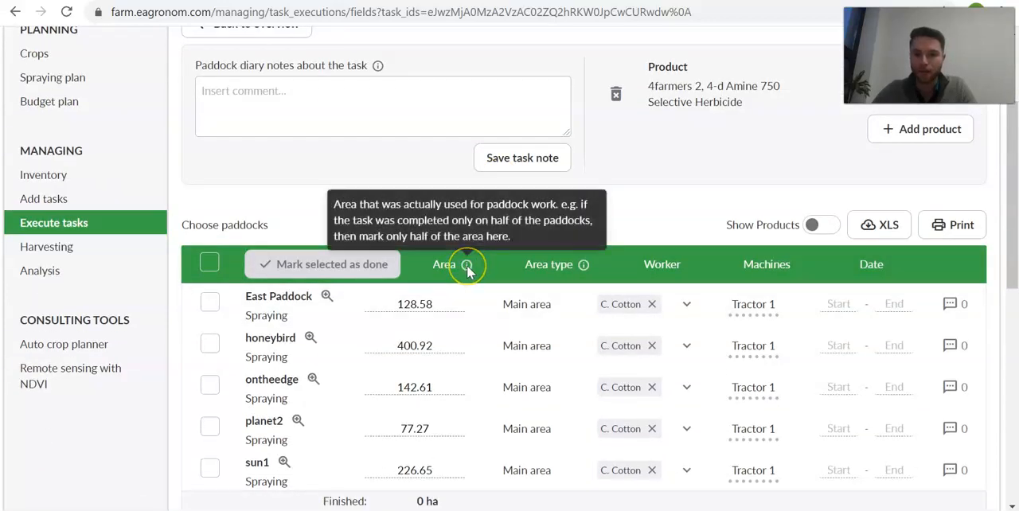
scroll(443, 266, down, 2)
click(425, 144)
click(417, 187)
click(414, 227)
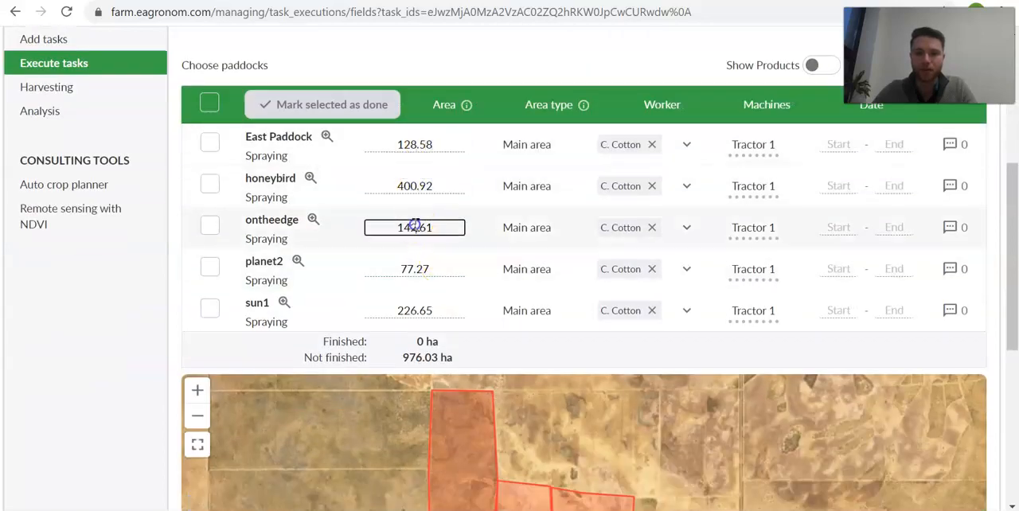
click(417, 283)
scroll(426, 290, up, 1)
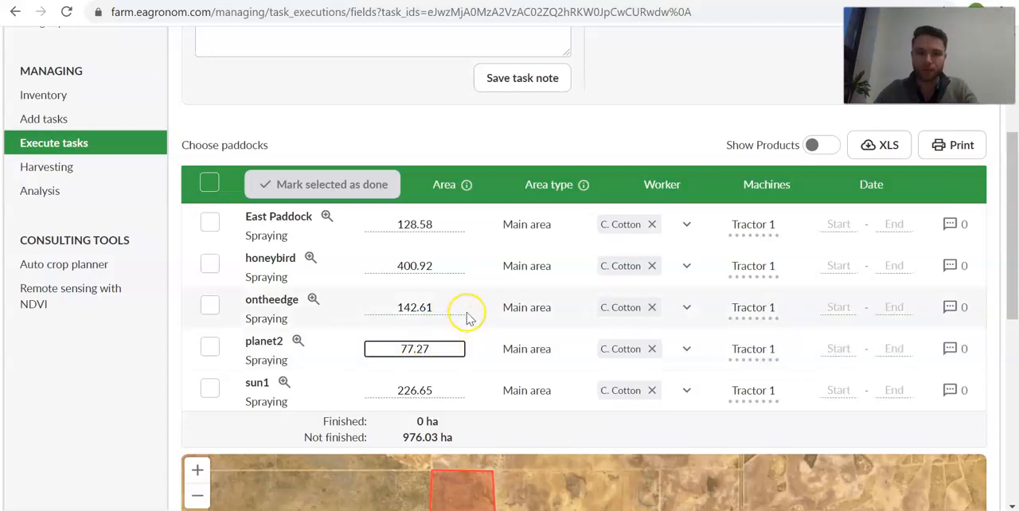
- Read the explanation of the Area type column and locate the Paddocks page it refers to
click(534, 238)
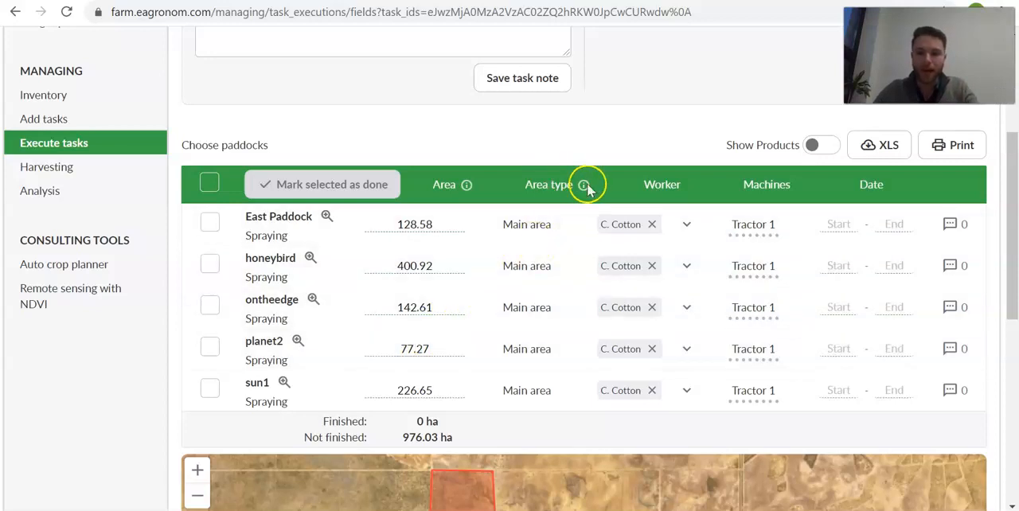
mouse_move(586, 184)
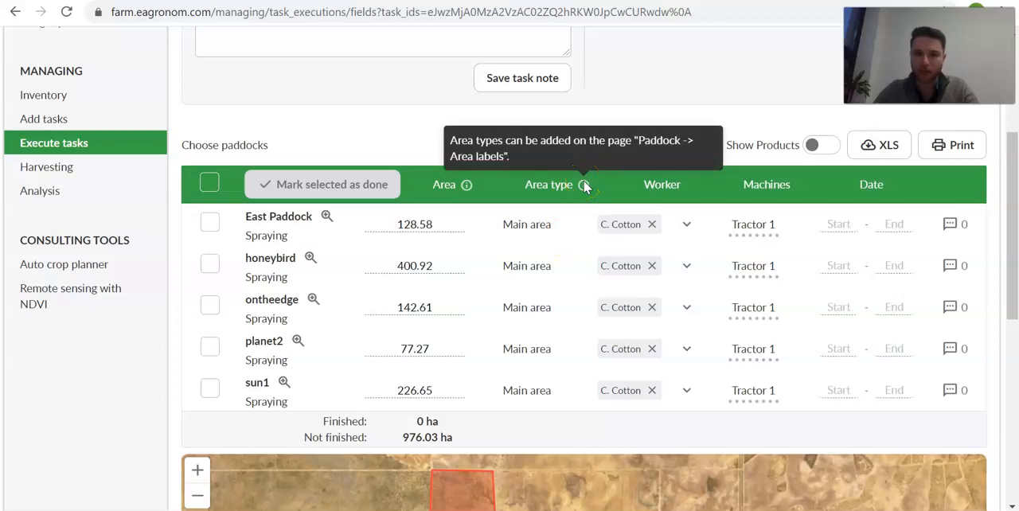
scroll(539, 220, up, 3)
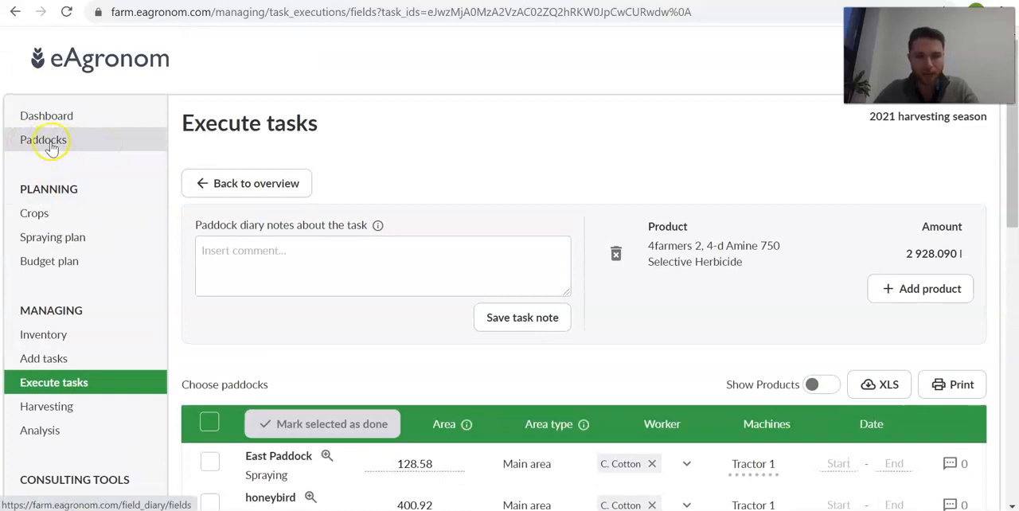
- Replace the worker assigned to the East Paddock spraying task with the last worker in the list
scroll(500, 353, down, 3)
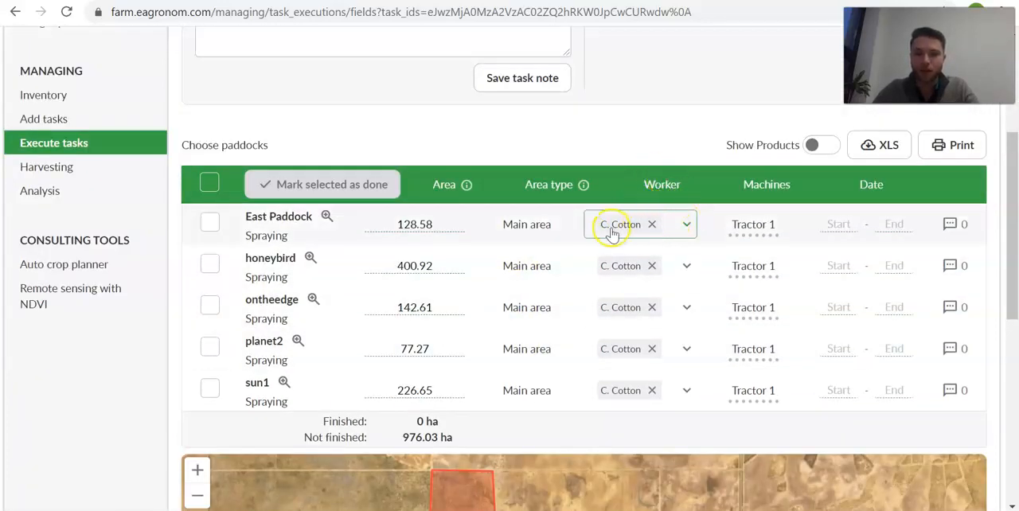
click(651, 224)
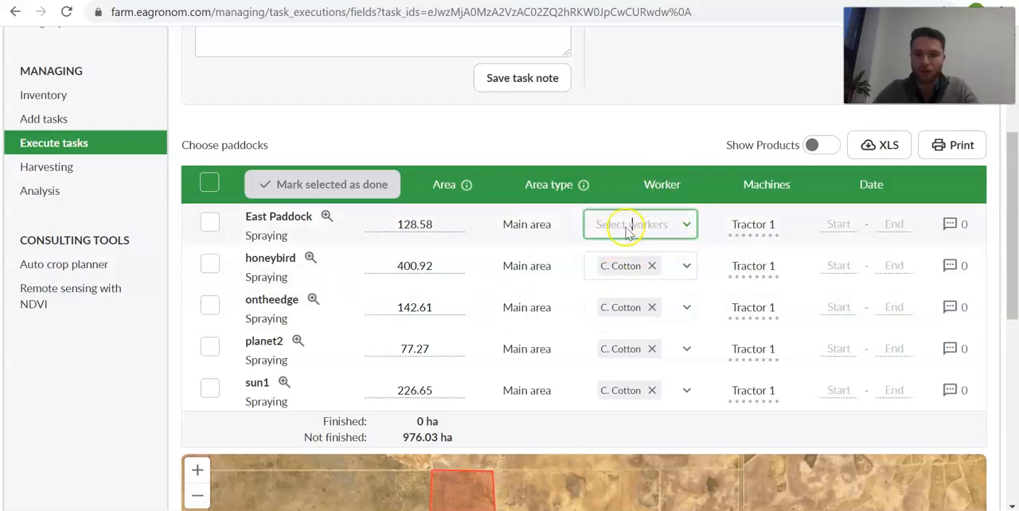
click(675, 226)
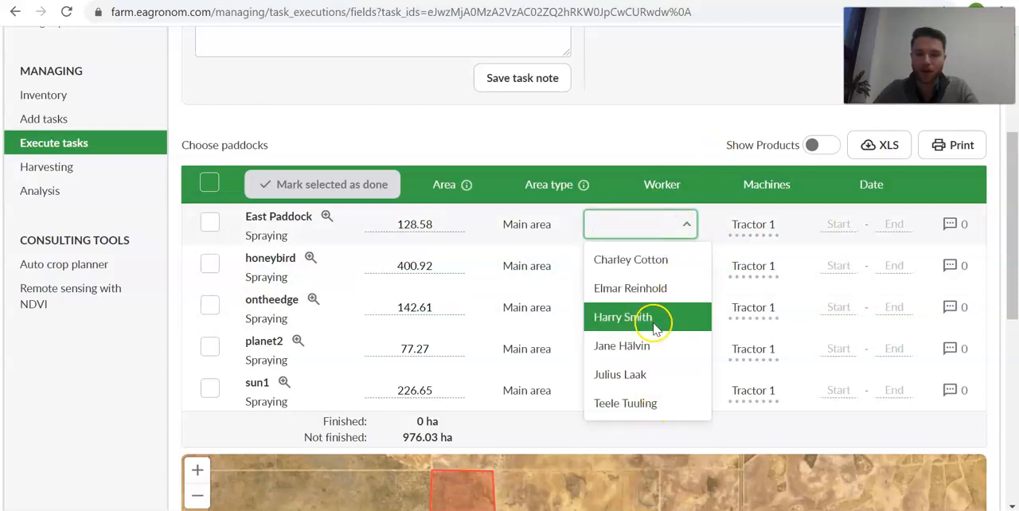
click(621, 408)
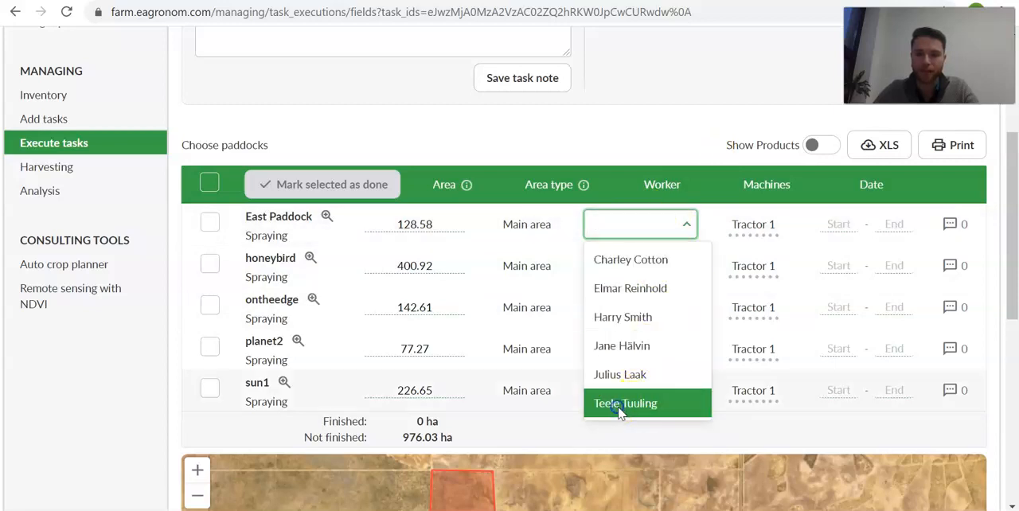
click(683, 145)
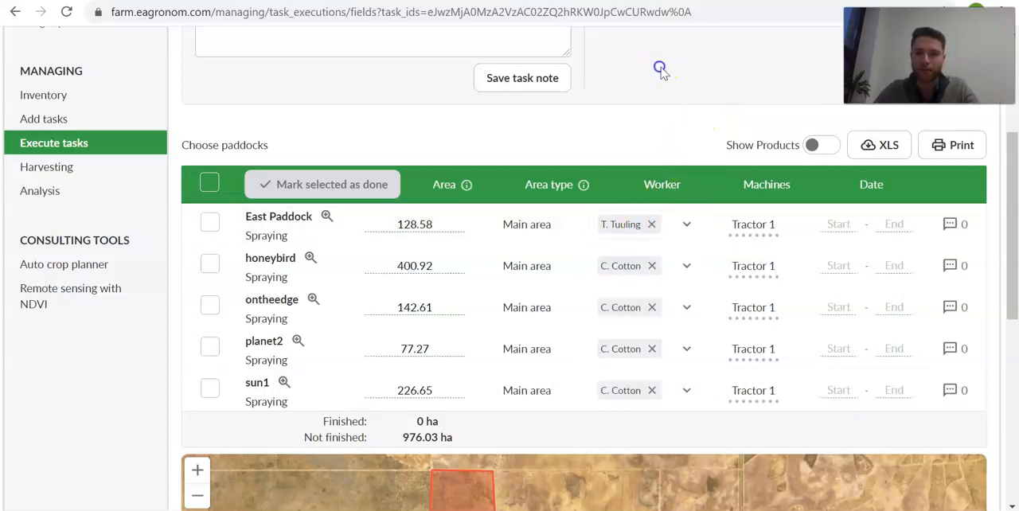
- Open the East Paddock task details from its machine entry, examine the power unit, implements and products, and close them
click(760, 228)
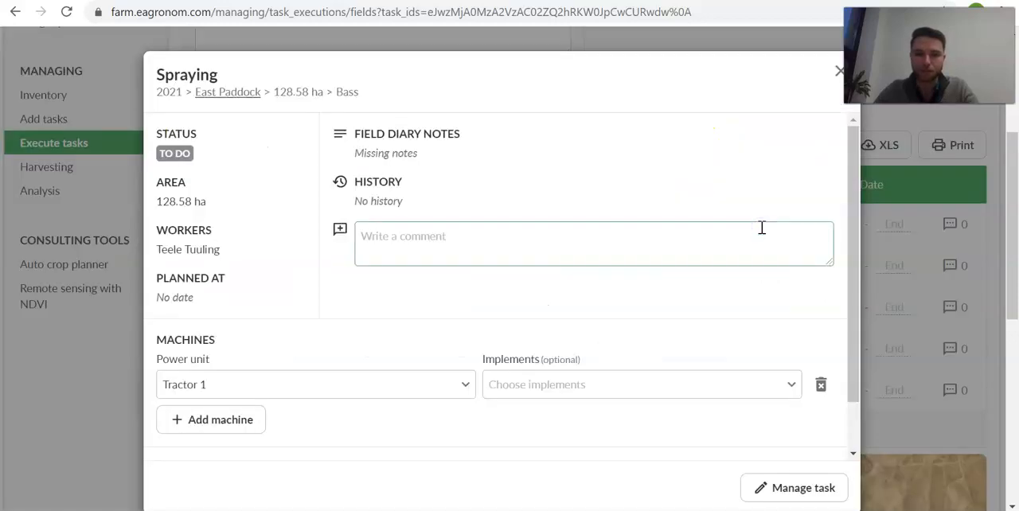
scroll(430, 279, down, 2)
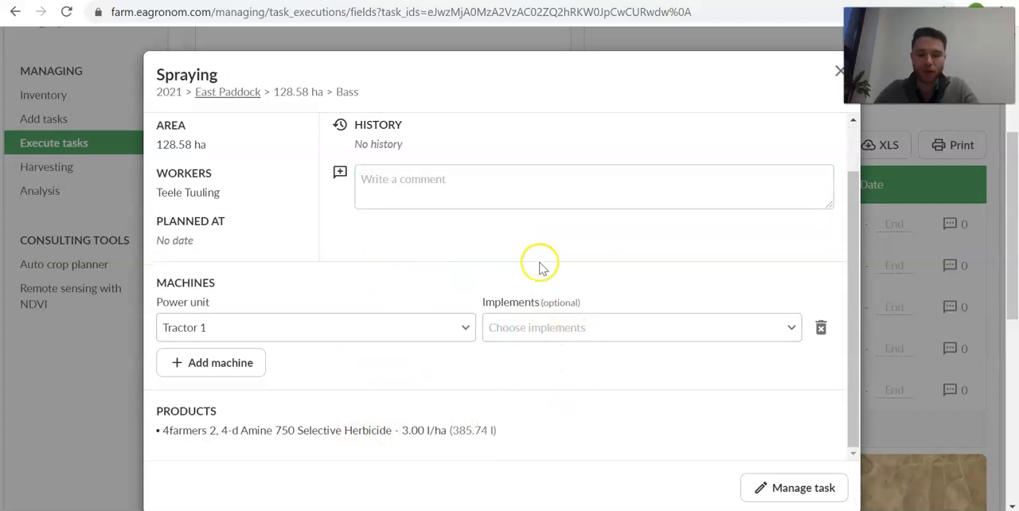
scroll(234, 384, up, 2)
click(281, 385)
click(284, 385)
click(287, 386)
click(287, 387)
click(610, 386)
click(612, 386)
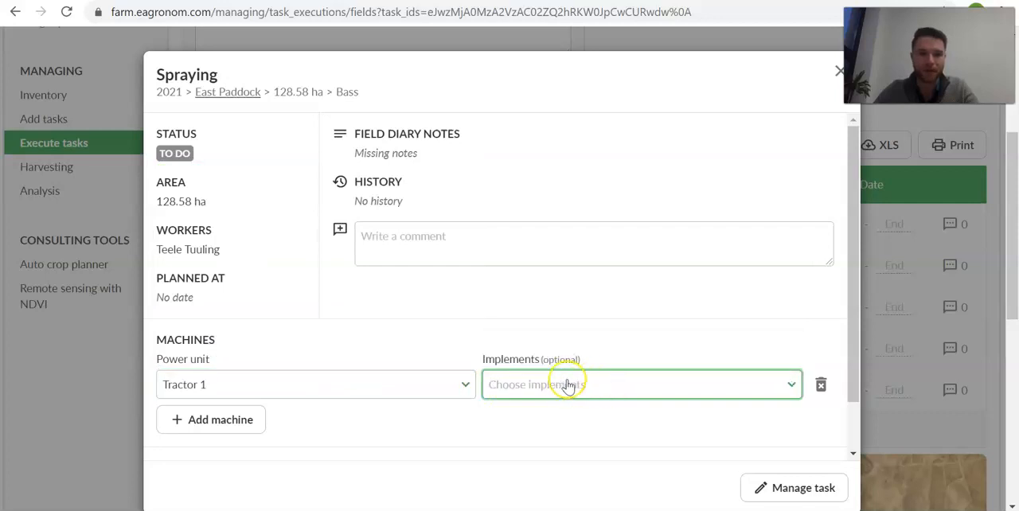
scroll(239, 273, down, 2)
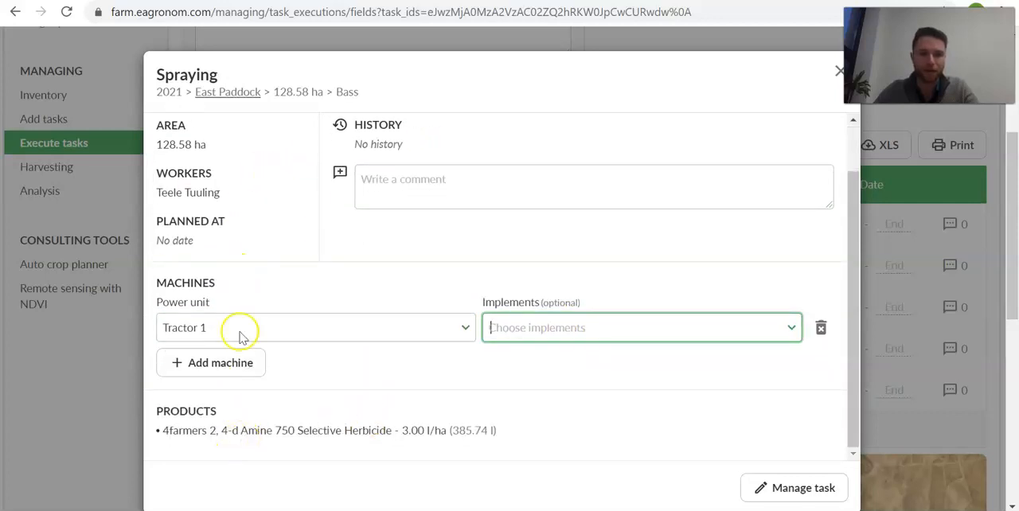
scroll(387, 323, up, 2)
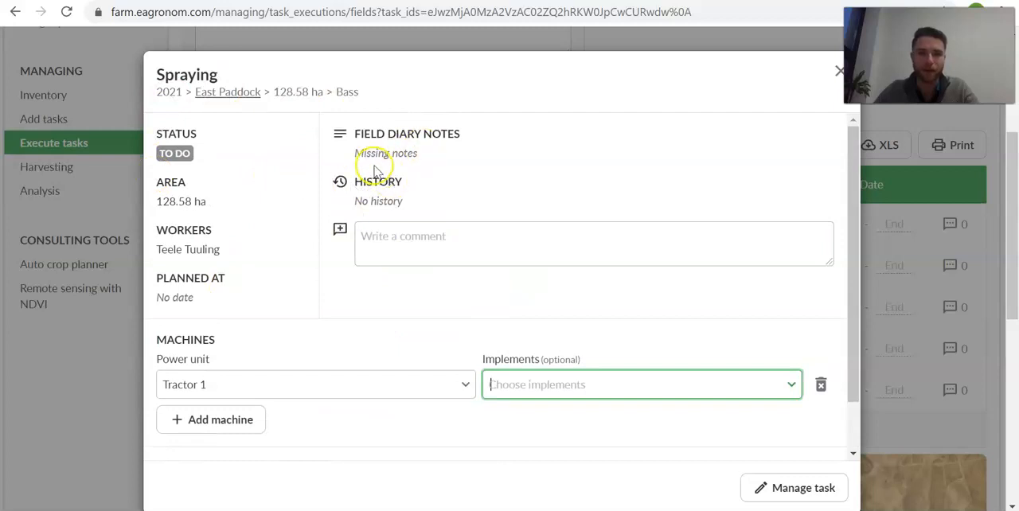
click(838, 70)
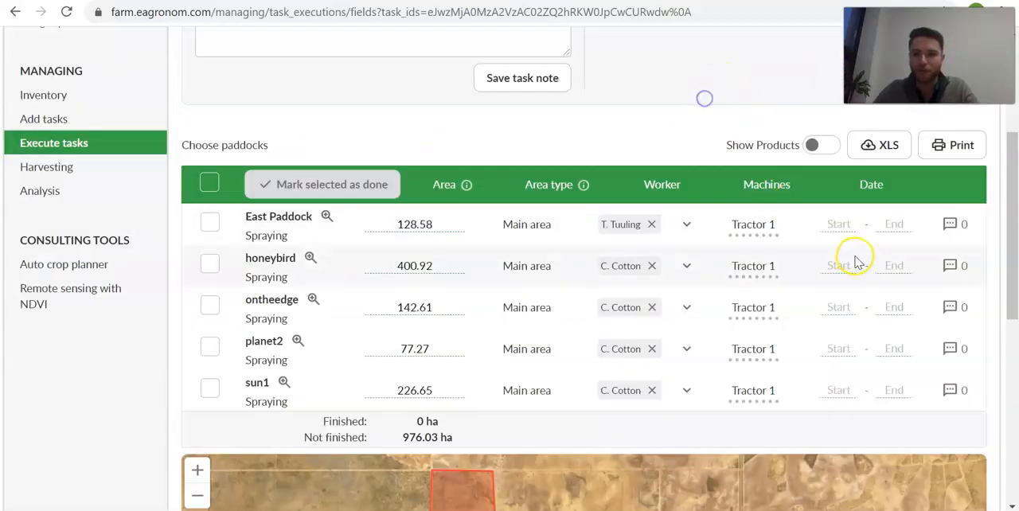
- Open the start date calendar of the East Paddock spraying task, look over the available dates, and close it without choosing one
click(840, 224)
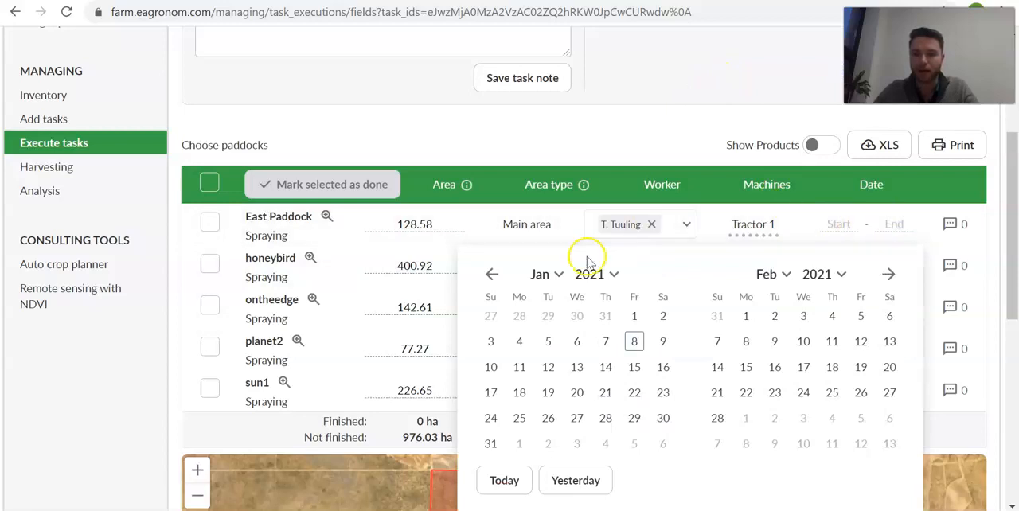
scroll(769, 359, down, 2)
scroll(756, 303, up, 2)
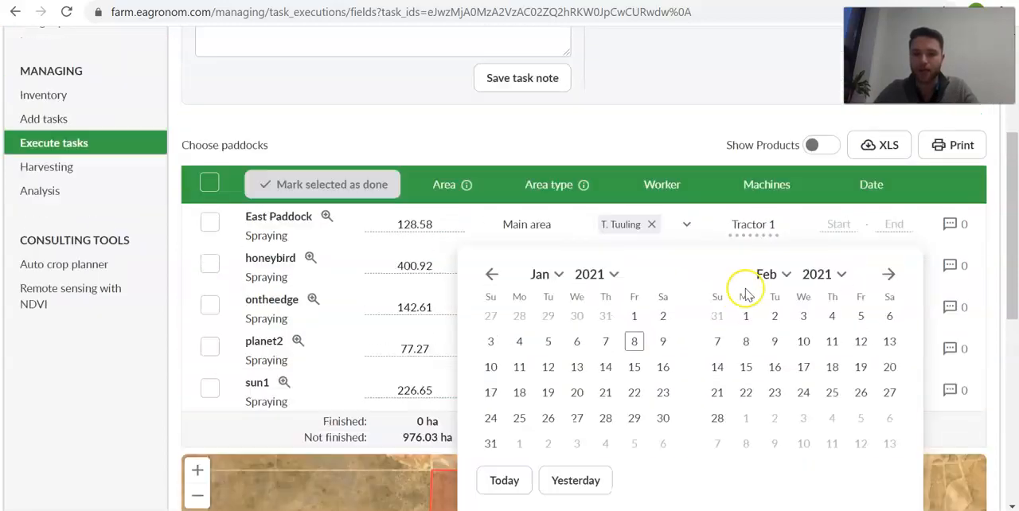
click(706, 91)
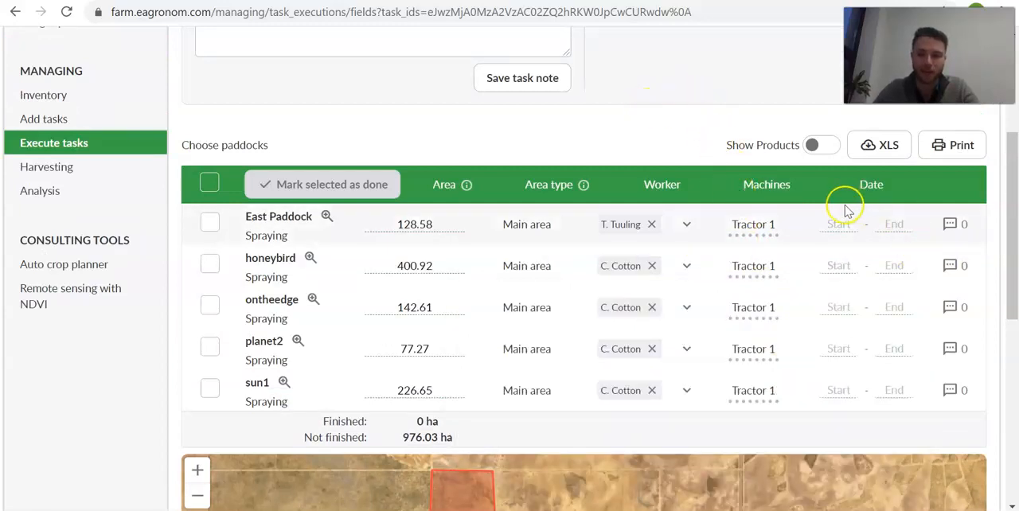
- Open the comments of the East Paddock spraying task, examine the diary notes, history and comment field, and close the details
click(955, 227)
click(433, 255)
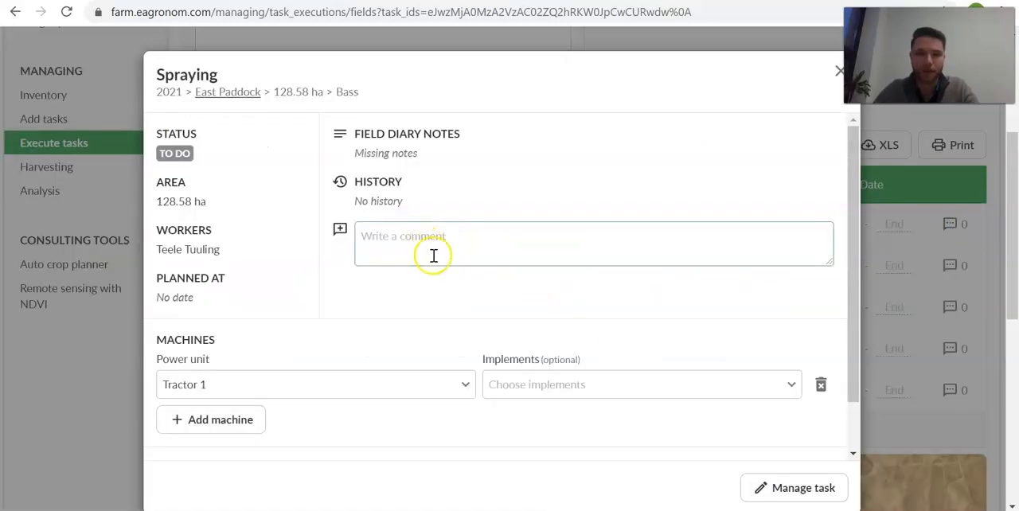
click(443, 239)
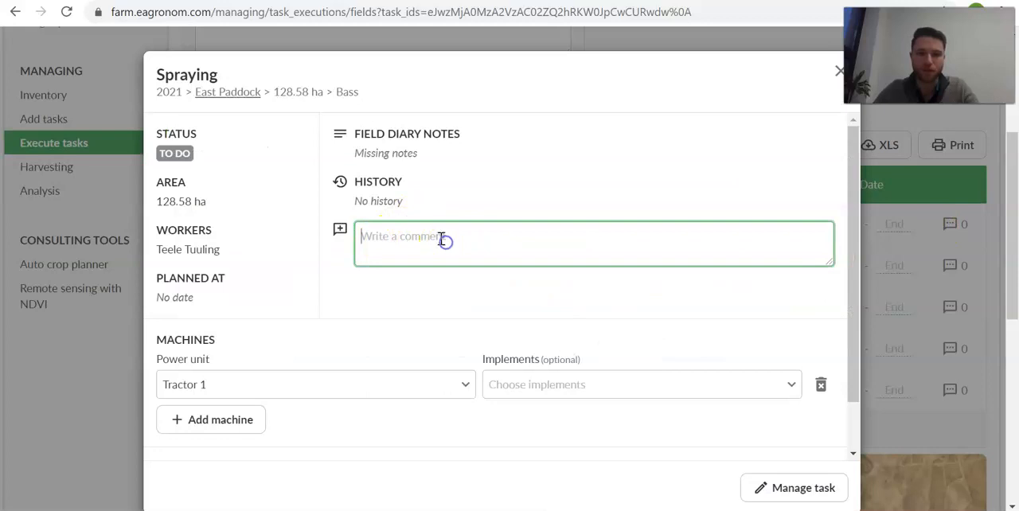
scroll(336, 288, down, 1)
scroll(430, 286, up, 1)
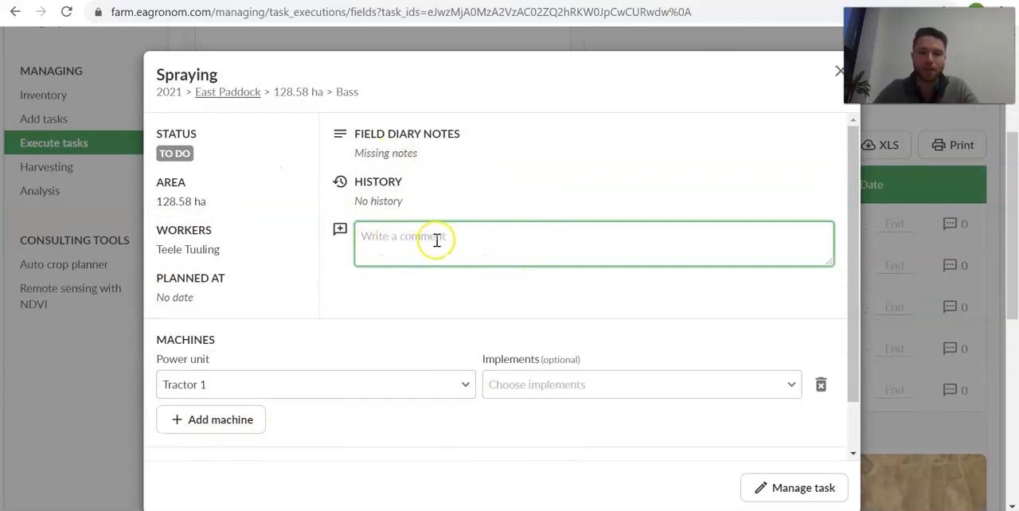
click(839, 71)
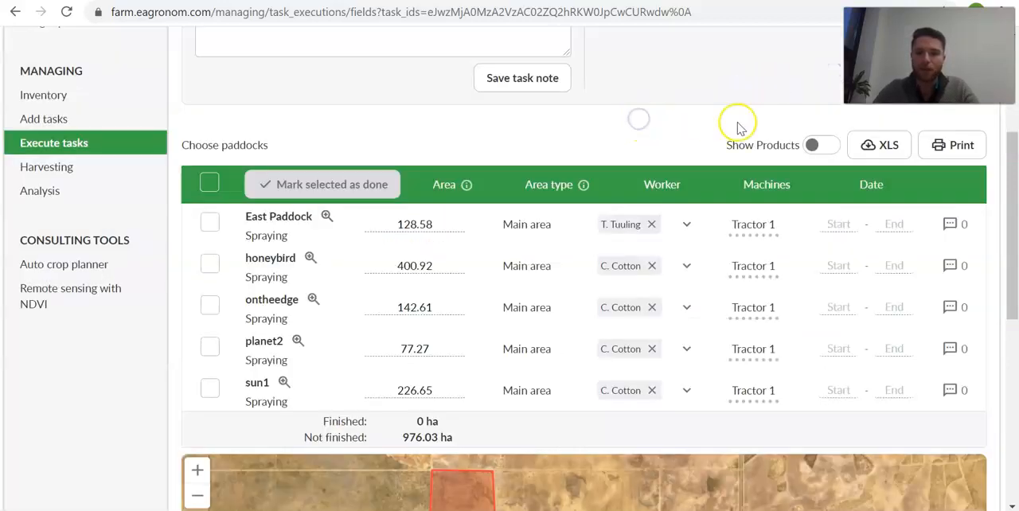
- Show the products in the paddock table and check the application rate and amount for each spraying task
click(814, 146)
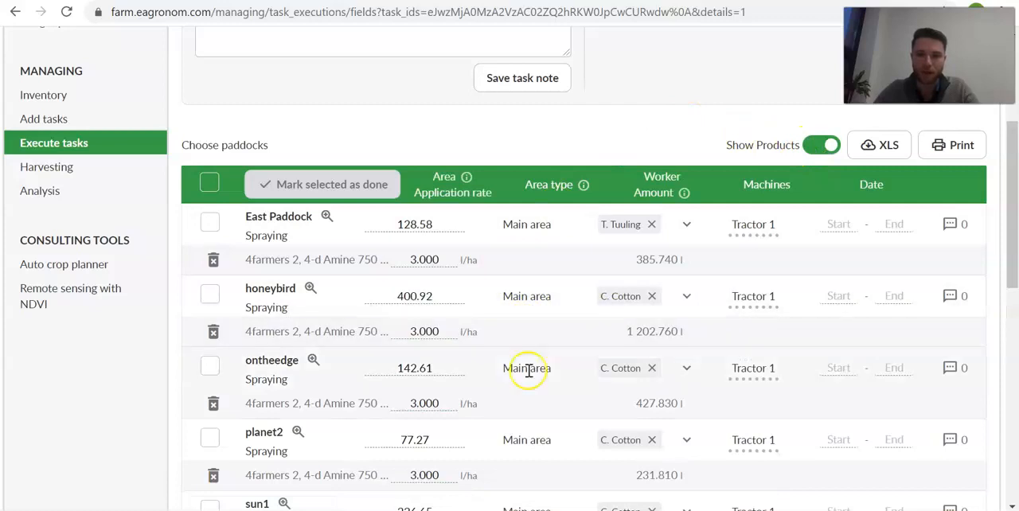
click(427, 259)
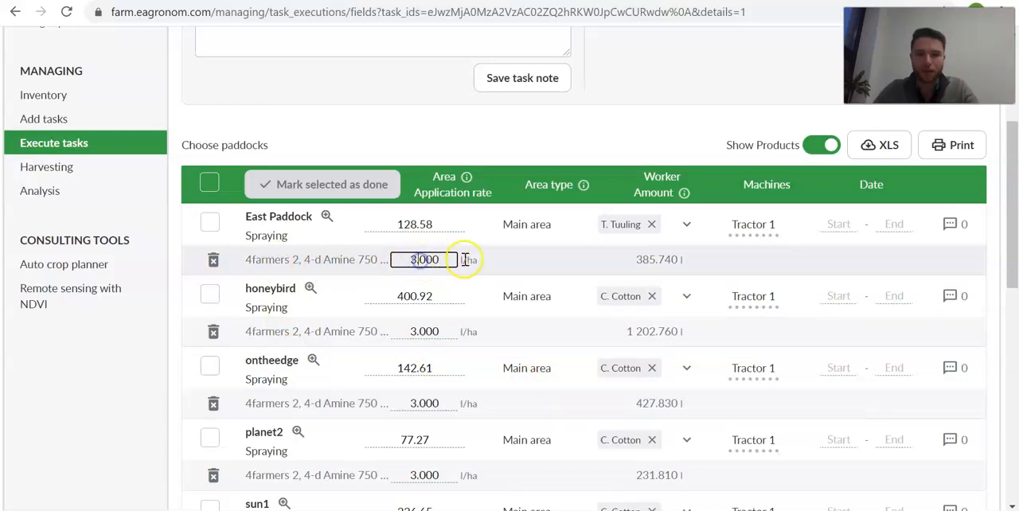
click(420, 332)
click(424, 402)
scroll(441, 415, down, 1)
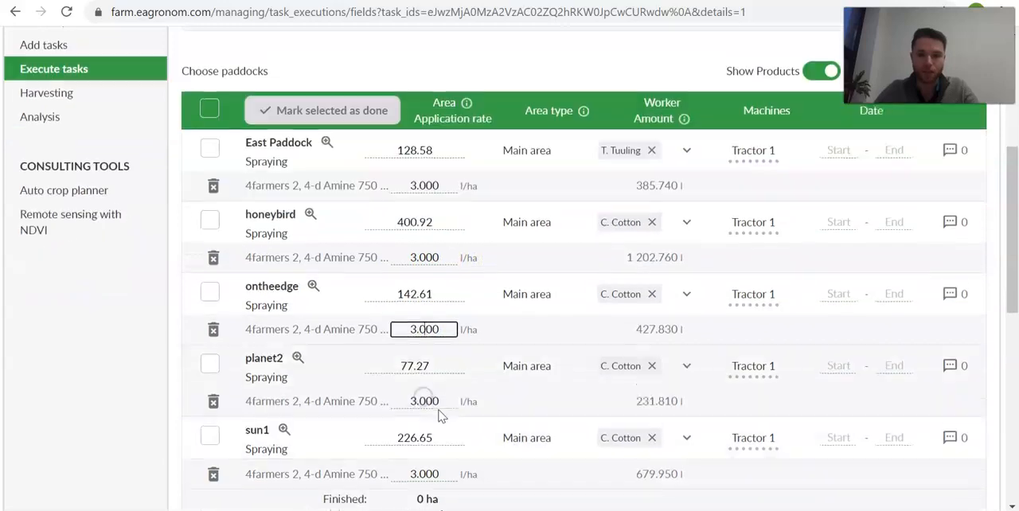
click(436, 406)
click(654, 177)
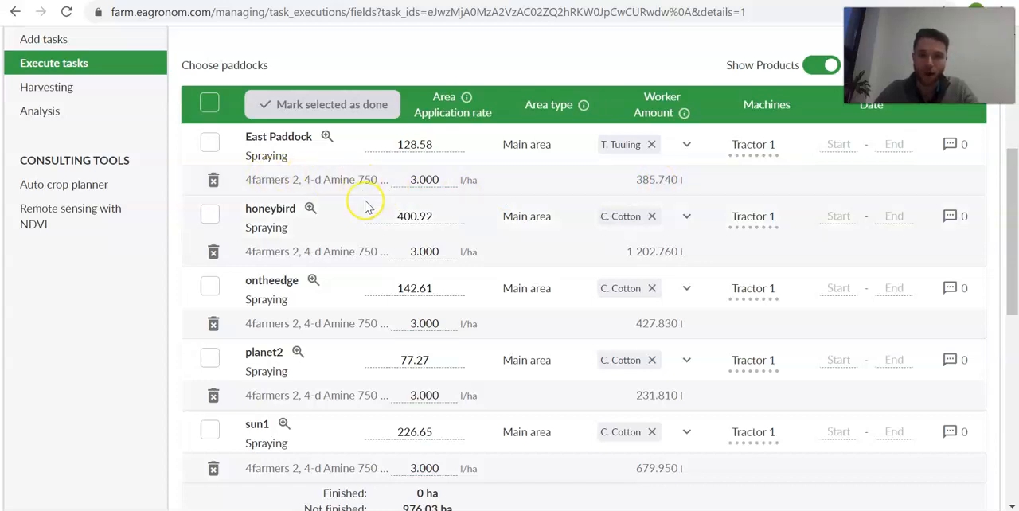
- Hide the products in the paddock table and locate the XLS export and print options
scroll(363, 205, up, 4)
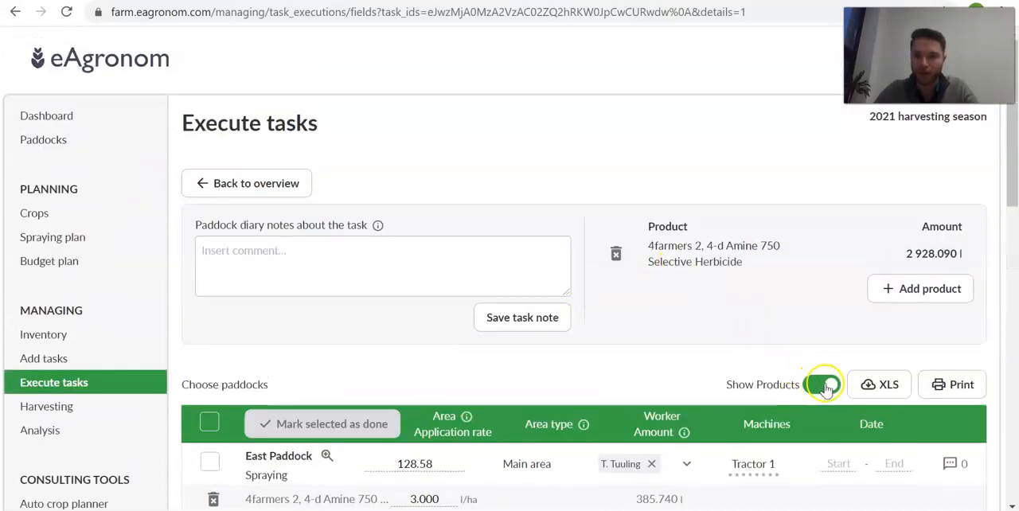
click(826, 386)
scroll(700, 326, down, 1)
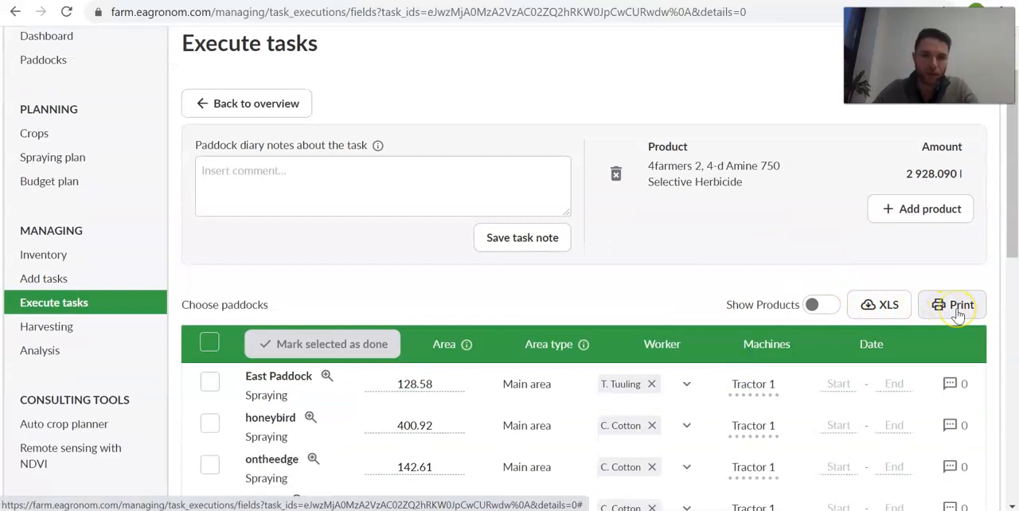
scroll(671, 266, down, 3)
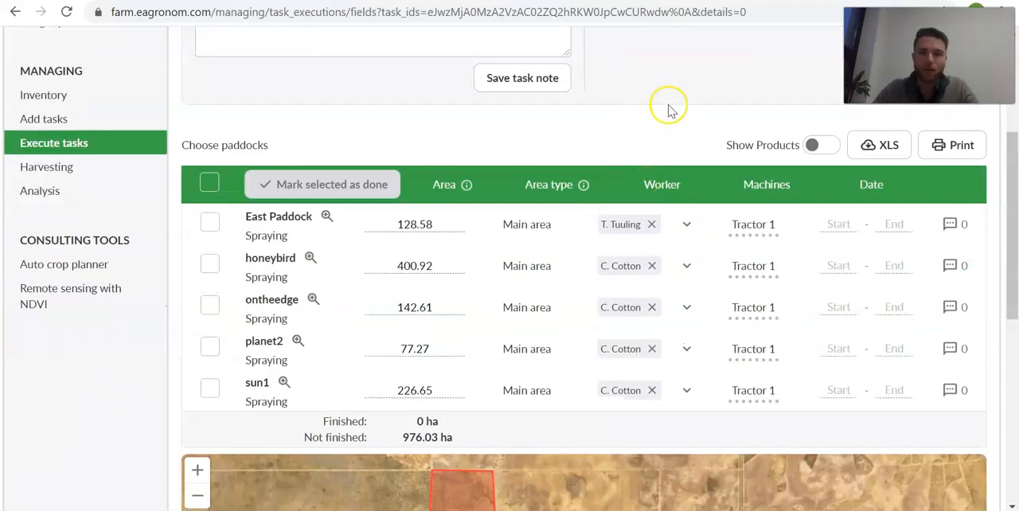
- Select the East Paddock, honeybird and ontheedge spraying tasks and bulk-assign the last worker in the list to them
click(210, 186)
click(211, 185)
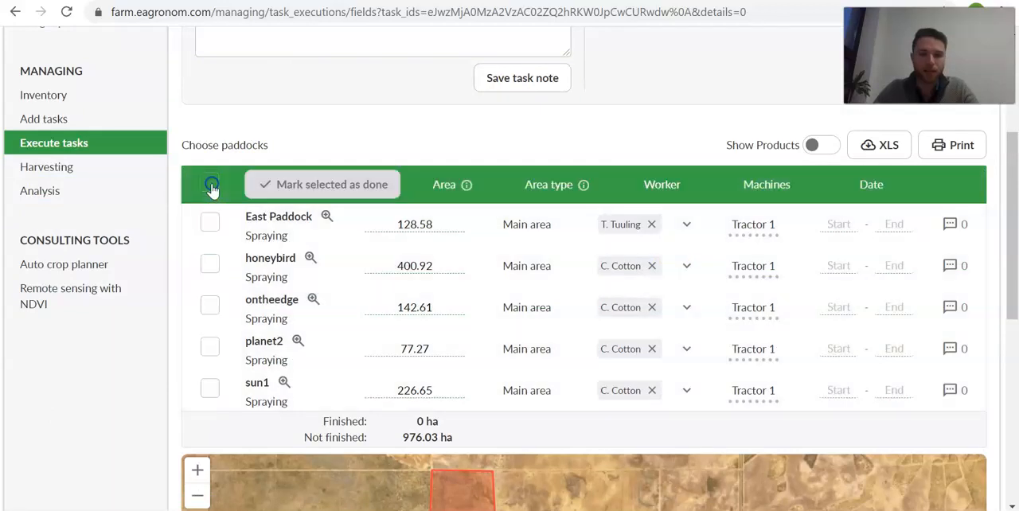
click(212, 189)
click(212, 190)
click(211, 222)
click(219, 269)
click(212, 311)
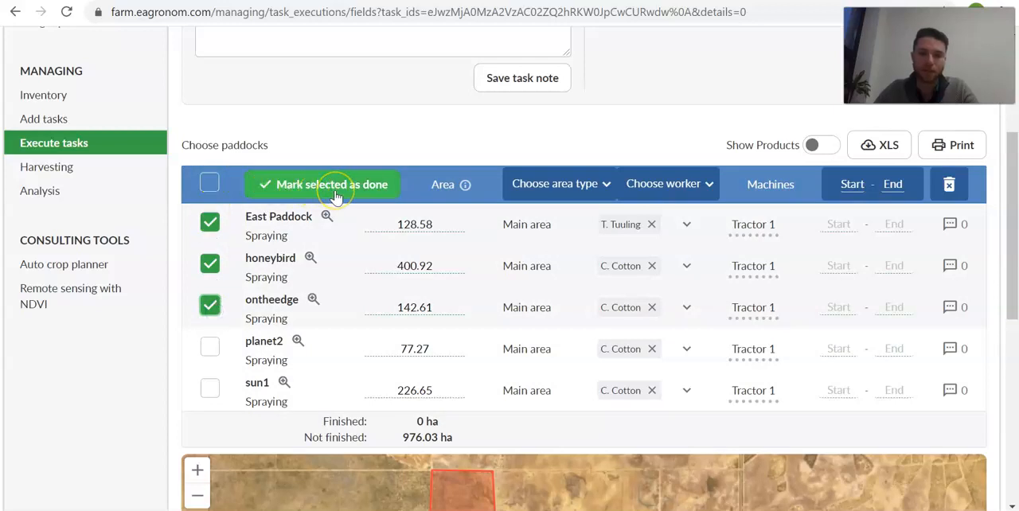
click(565, 191)
click(574, 192)
click(643, 190)
click(663, 188)
click(675, 189)
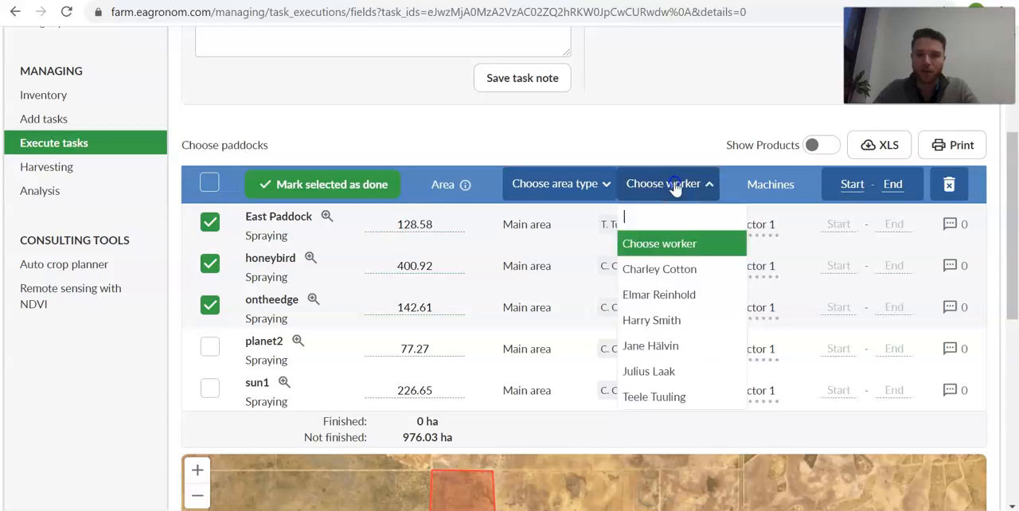
click(643, 397)
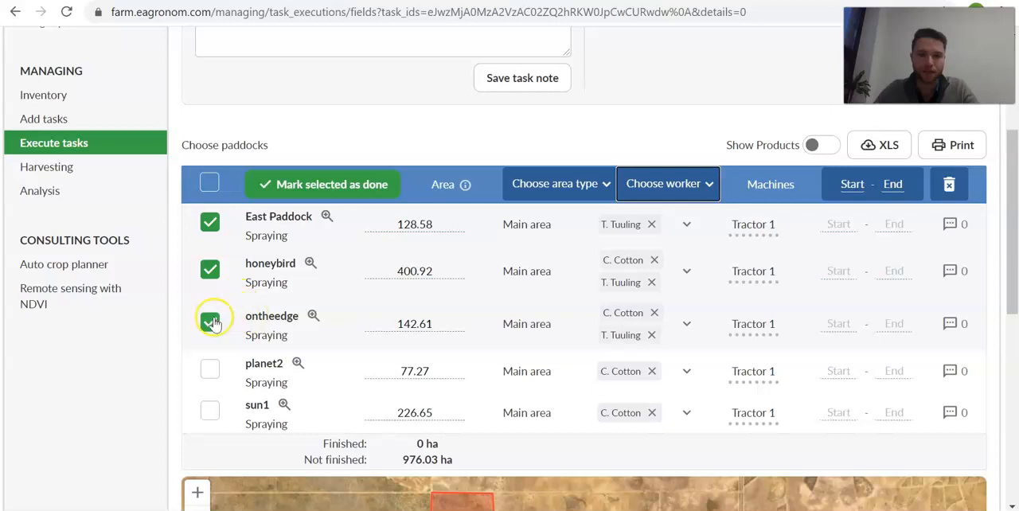
- Select all the spraying tasks and examine the bulk start date calendar, closing it without choosing a date
click(210, 184)
click(210, 185)
click(211, 184)
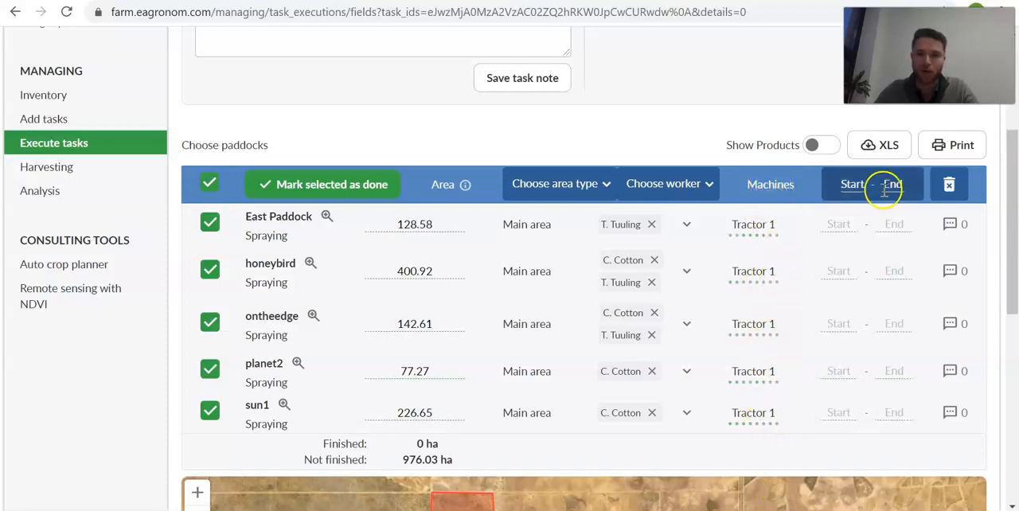
click(853, 184)
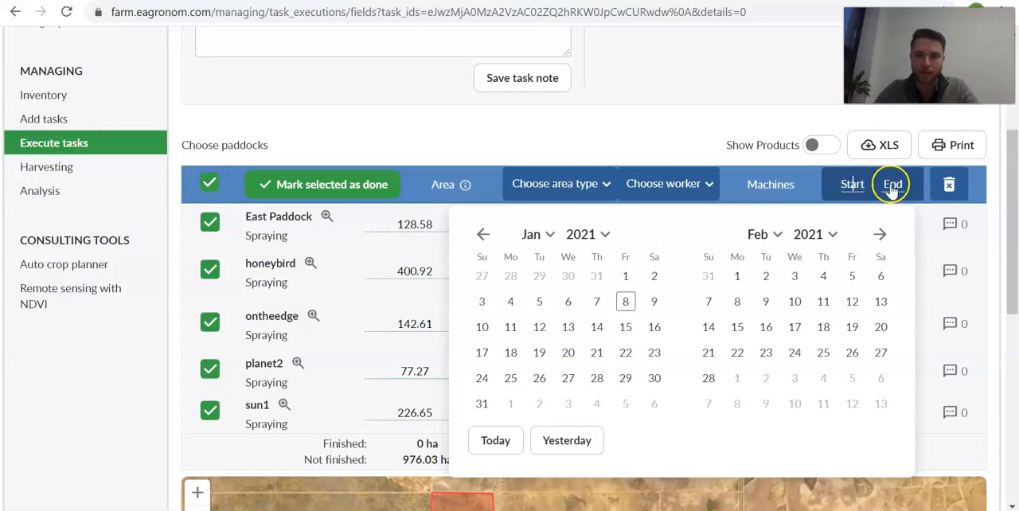
click(706, 112)
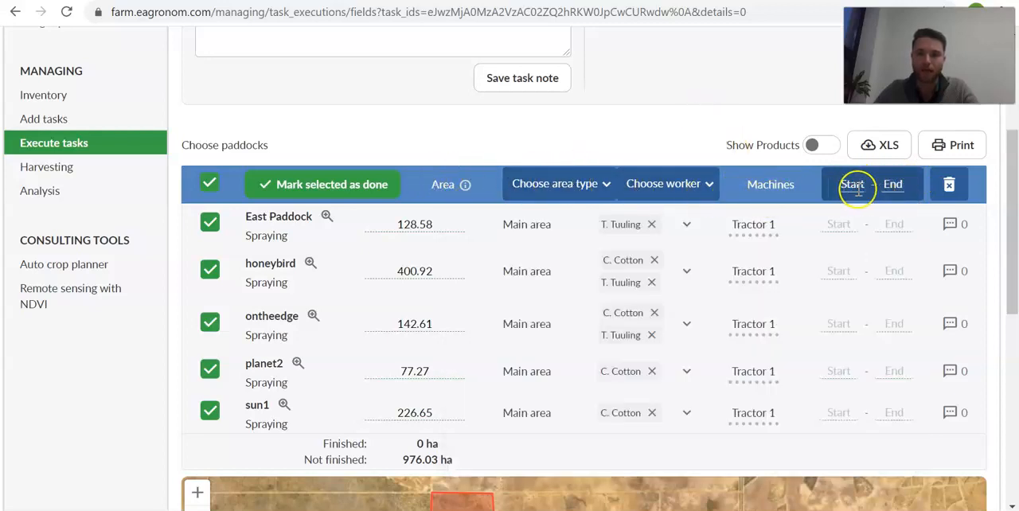
- Return to the task overview and collapse the Spraying task group
scroll(706, 91, down, 5)
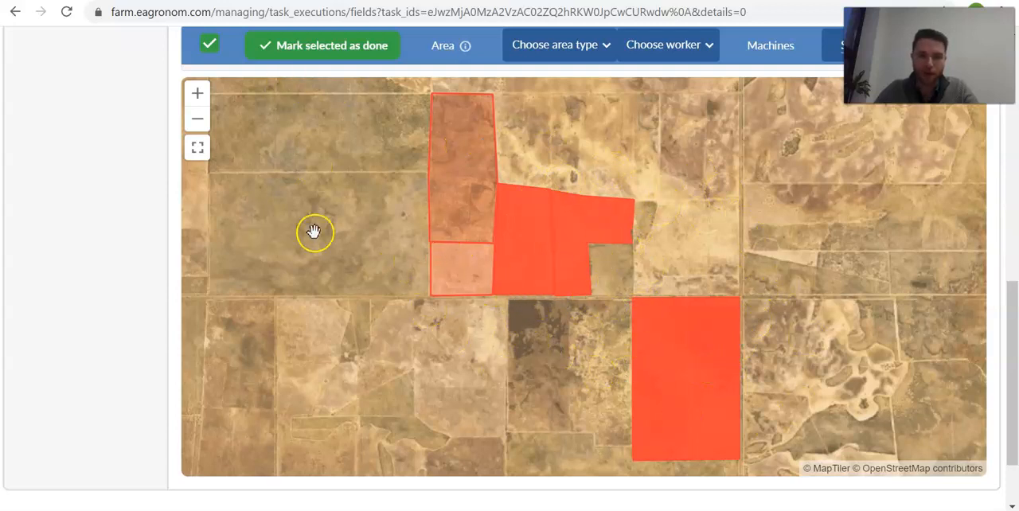
scroll(98, 273, up, 5)
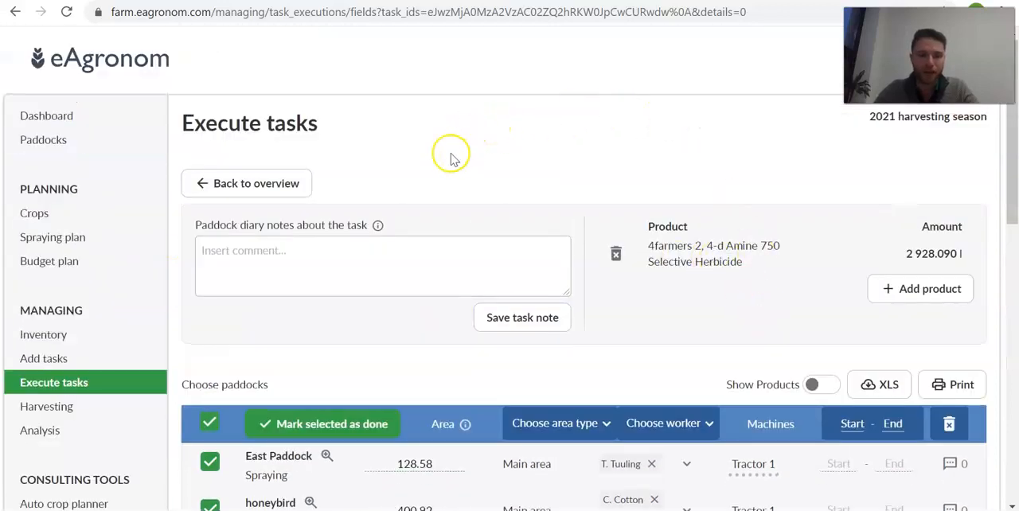
click(250, 186)
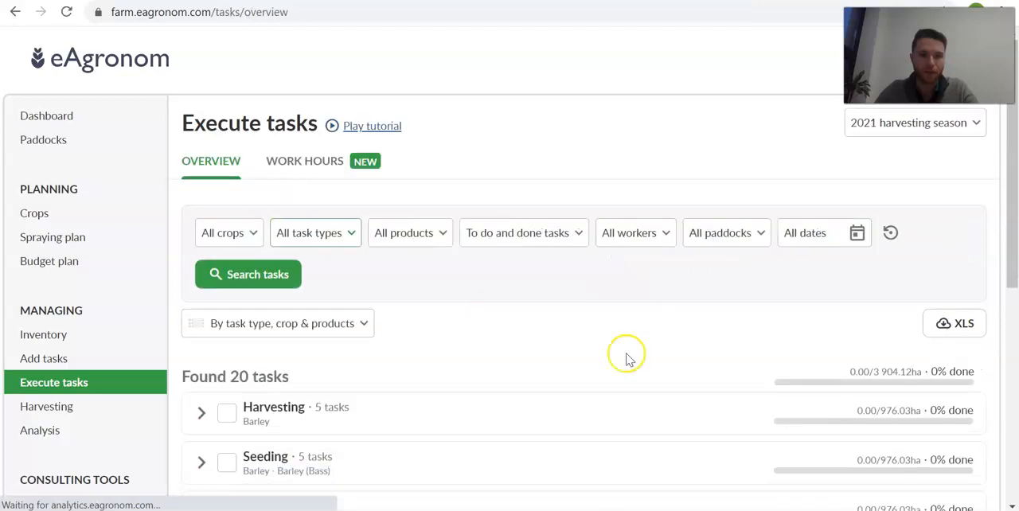
scroll(687, 246, down, 3)
scroll(431, 208, down, 2)
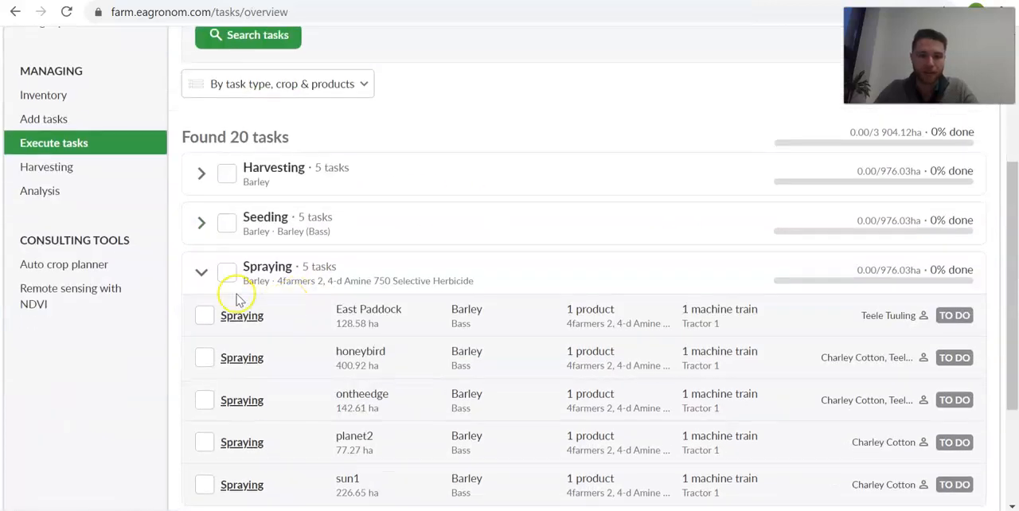
click(202, 273)
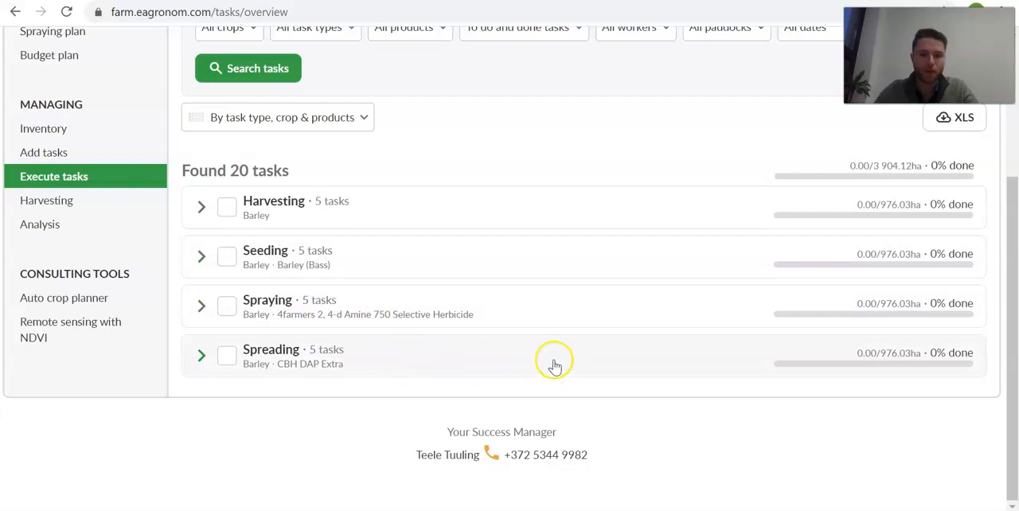
scroll(555, 179, up, 4)
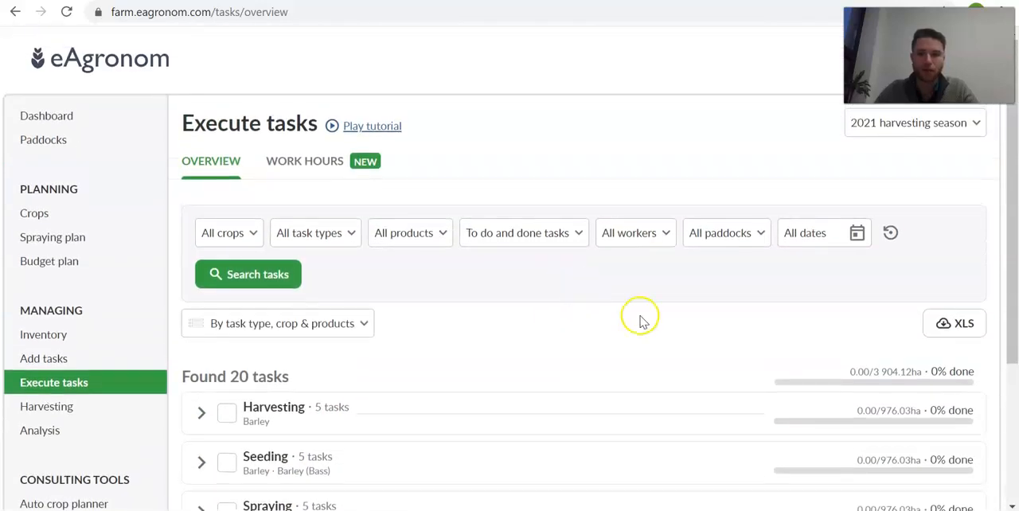